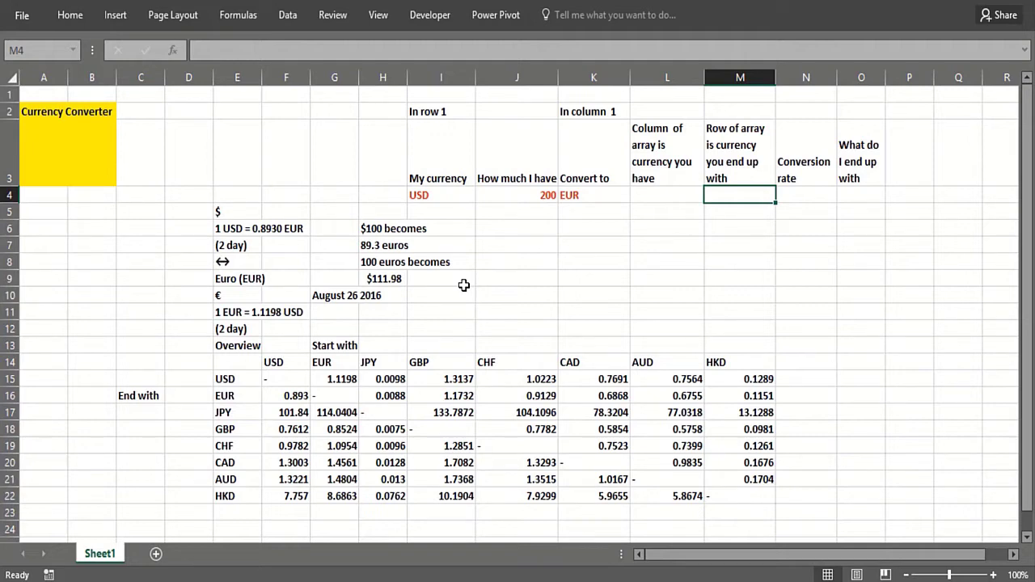
- Go through the input cells: USD in I4, amount 200 in J4, EUR in K4
left_click(445, 199)
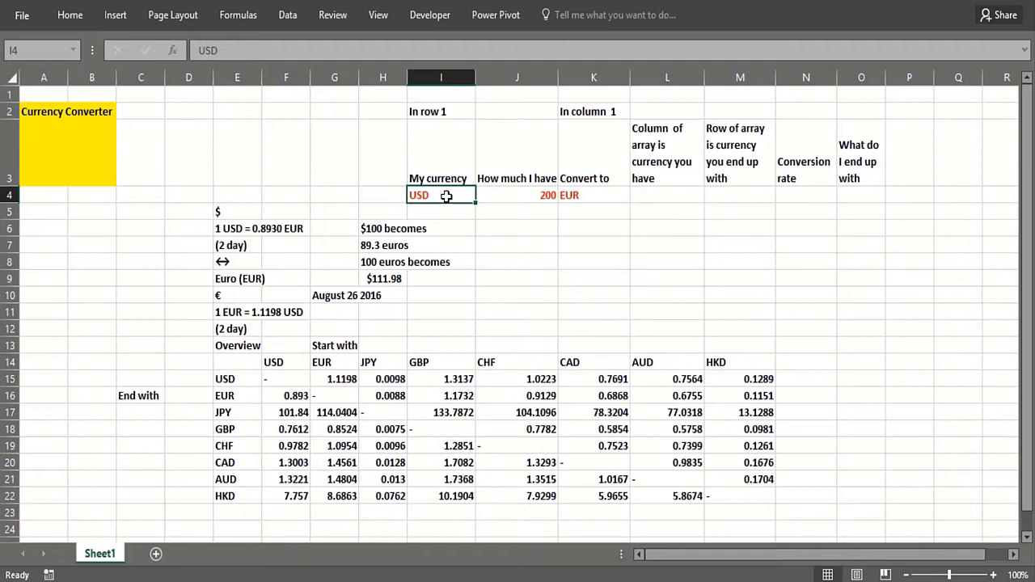
left_click(585, 196)
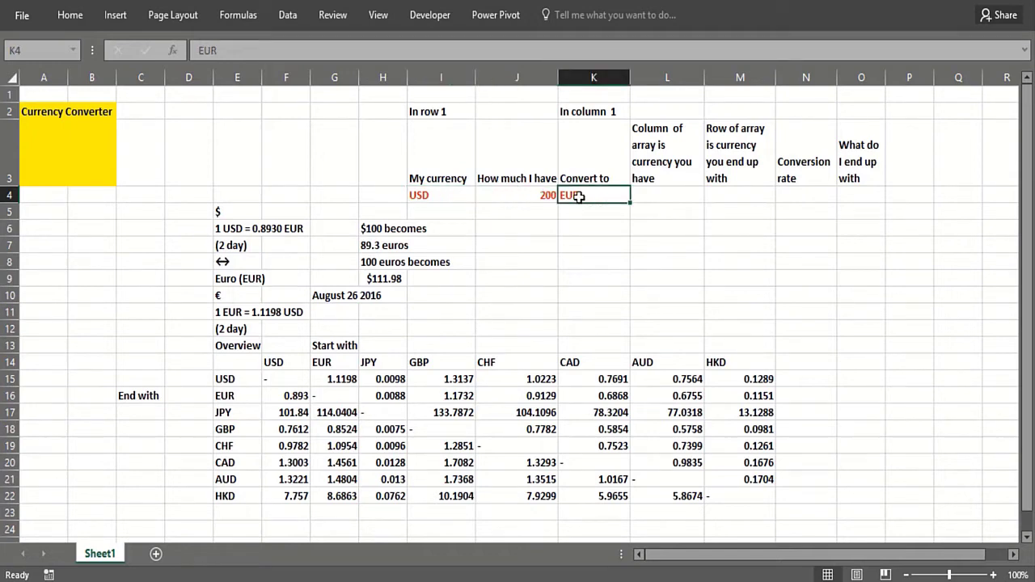
left_click(526, 196)
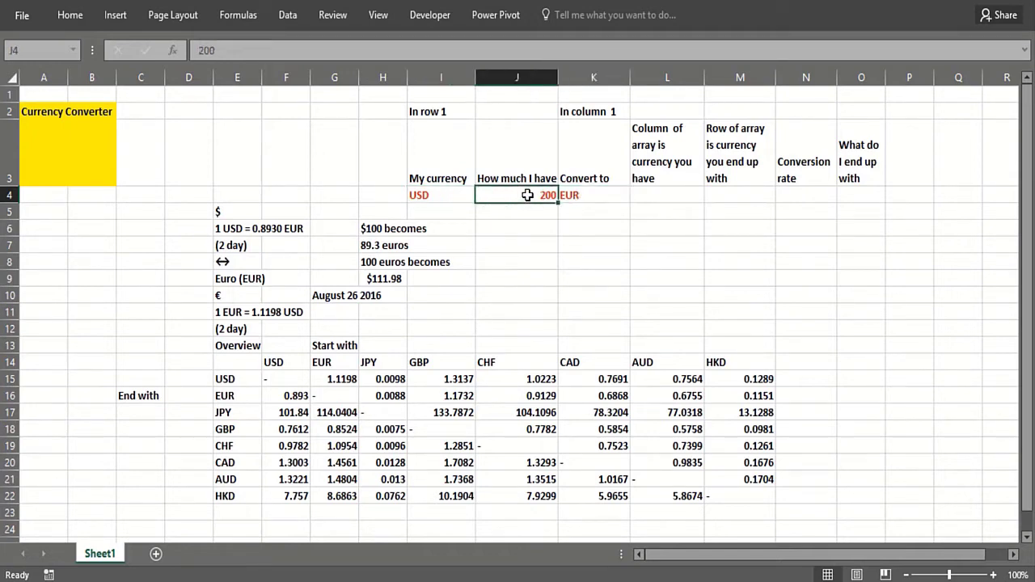
left_click(502, 283)
left_click(504, 292)
left_click(585, 194)
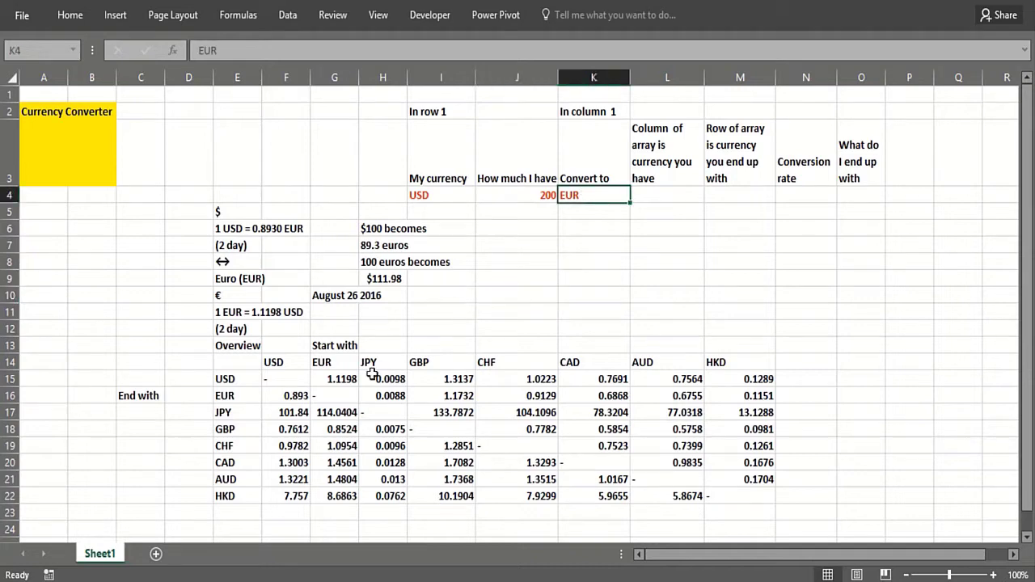
- Turn the exchange rates in F15:M22 red
left_click_drag(273, 377, 738, 502)
key("F4")
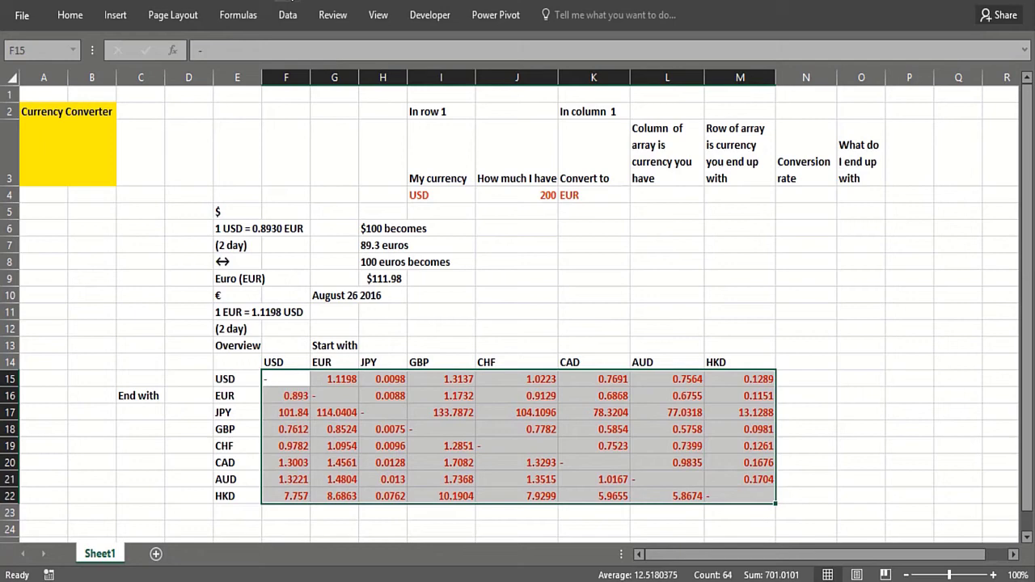
left_click(528, 277)
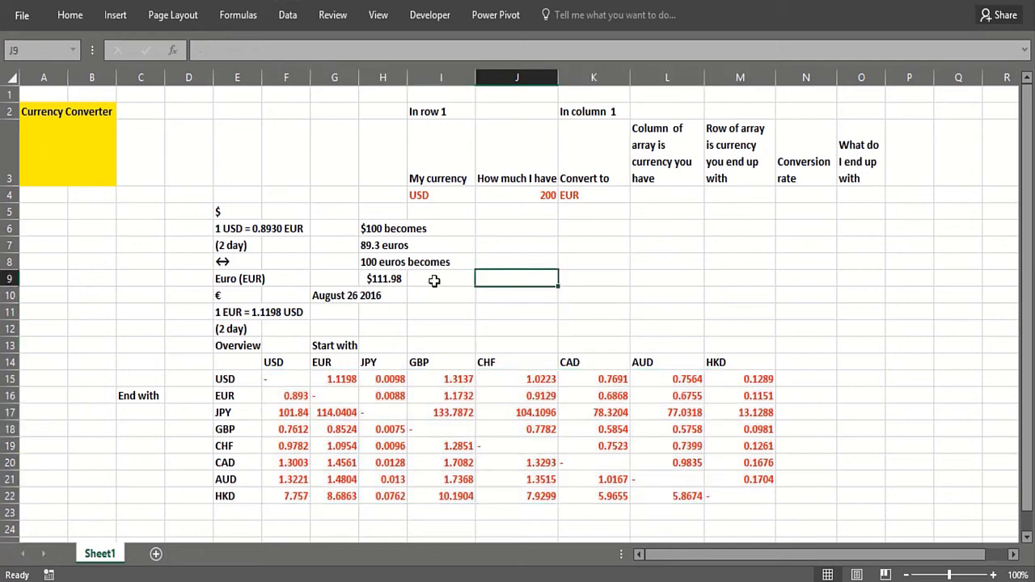
- Point out sample rates in the table, such as 0.893 in F16 and 1.1198 in G15
left_click(276, 400)
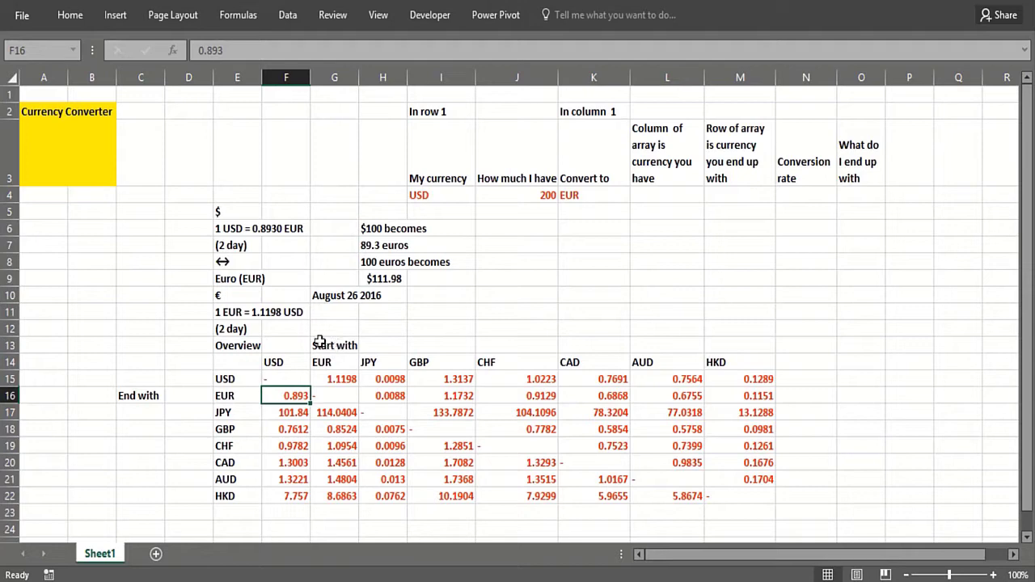
left_click(297, 366)
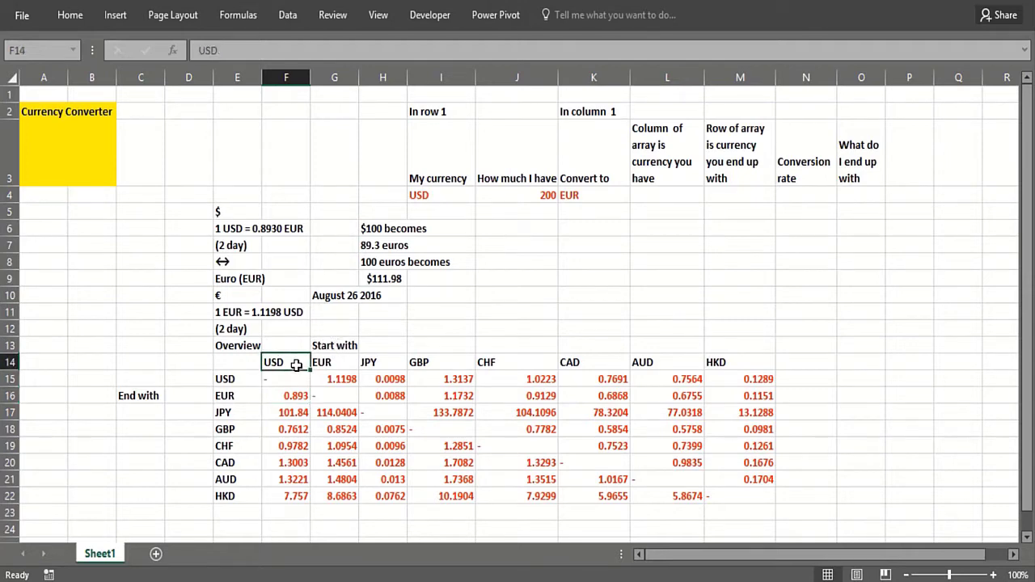
left_click(291, 397)
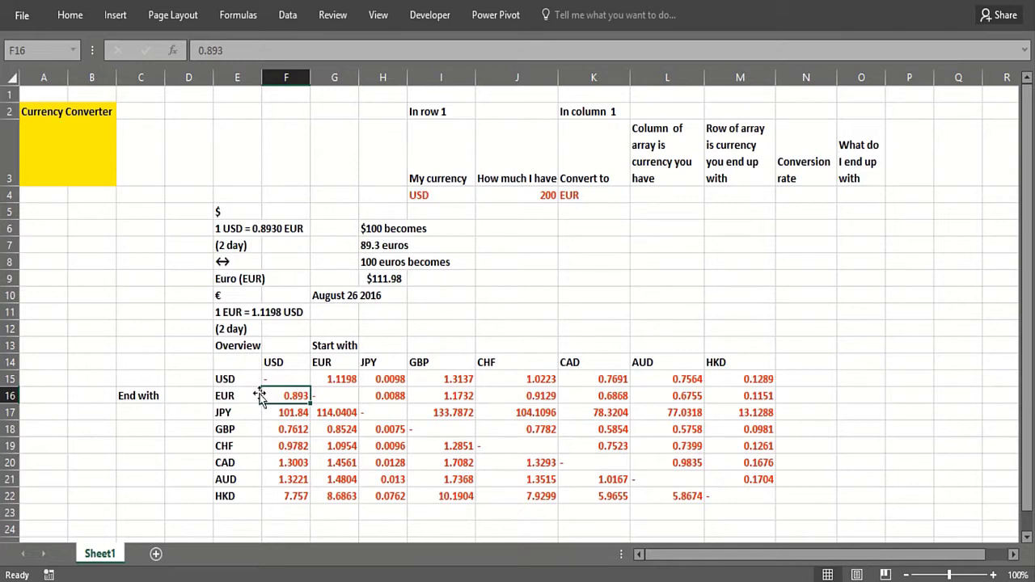
left_click(326, 380)
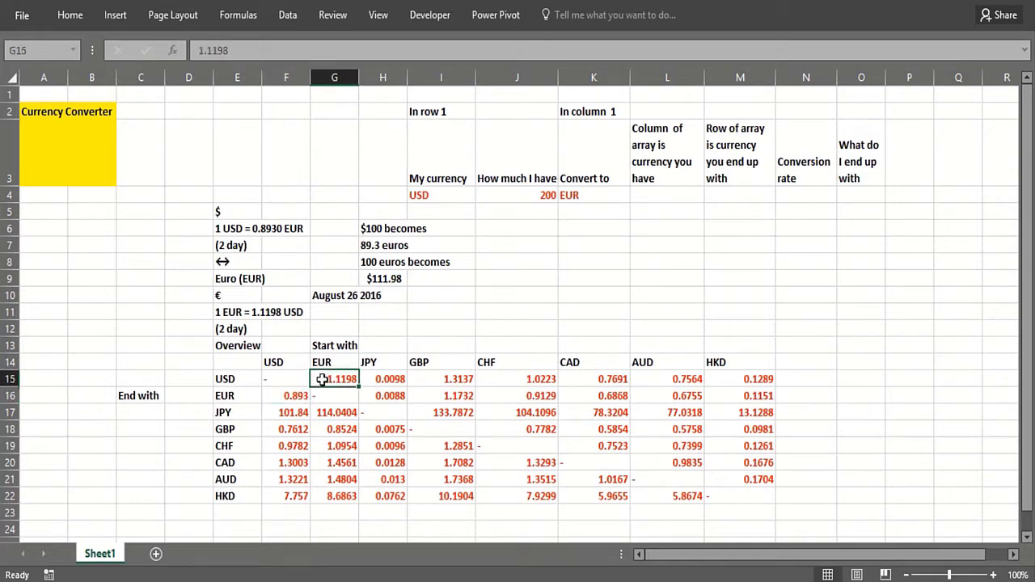
left_click(291, 380)
left_click(331, 384)
left_click(444, 194)
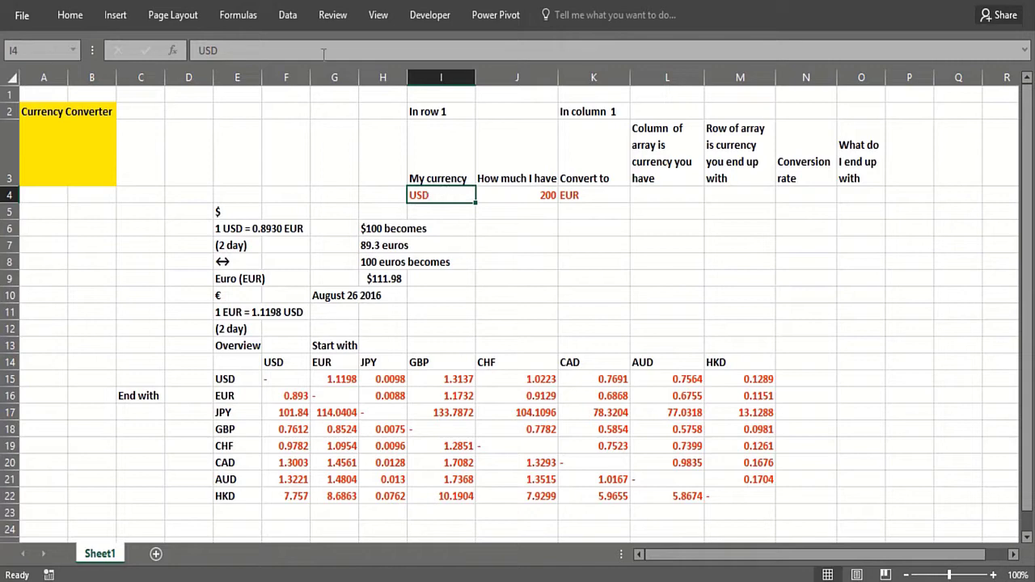
- Give I4 a list data validation sourced from the currency codes $E$15:$E$22
left_click(289, 16)
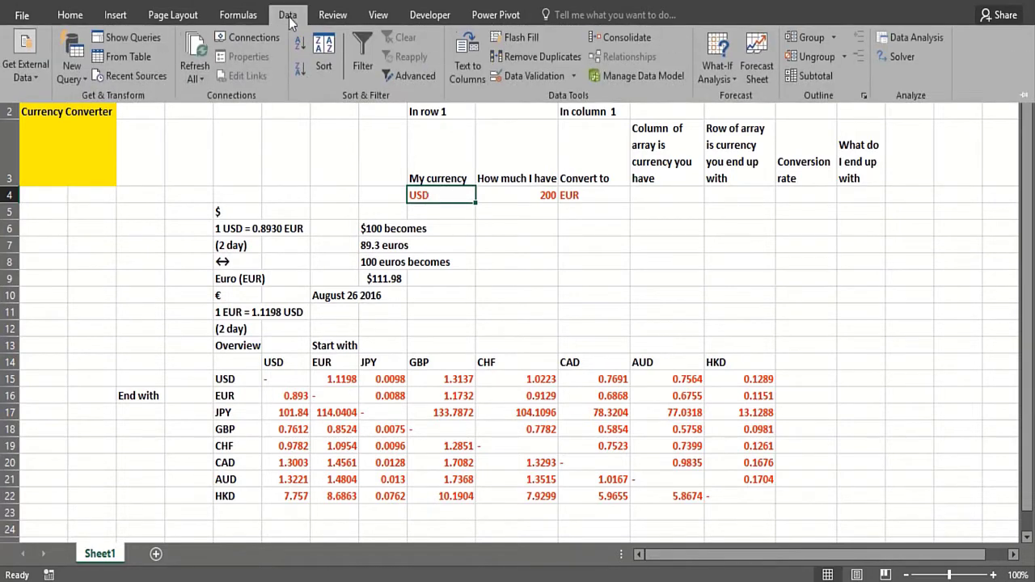
left_click(517, 75)
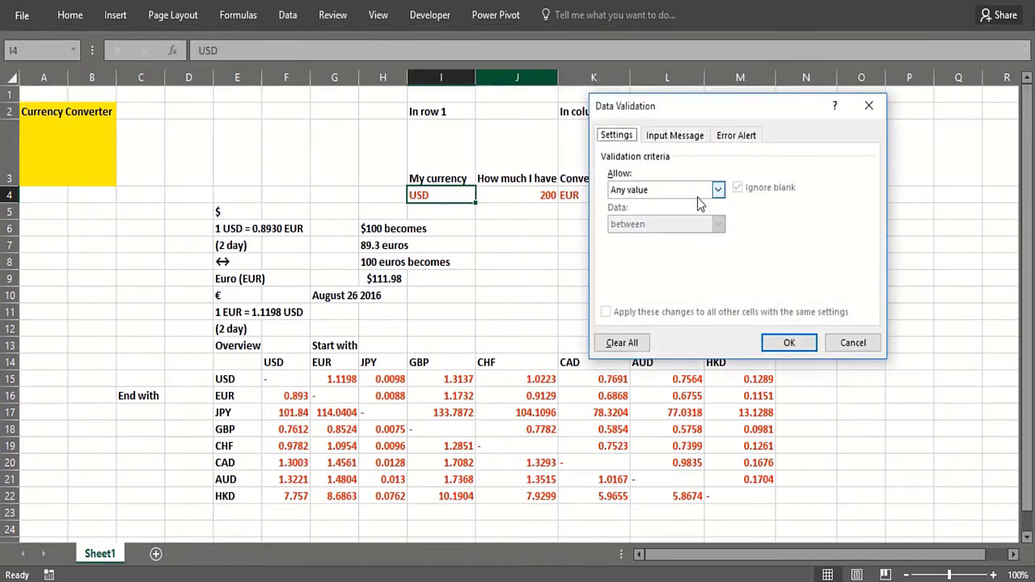
left_click(717, 191)
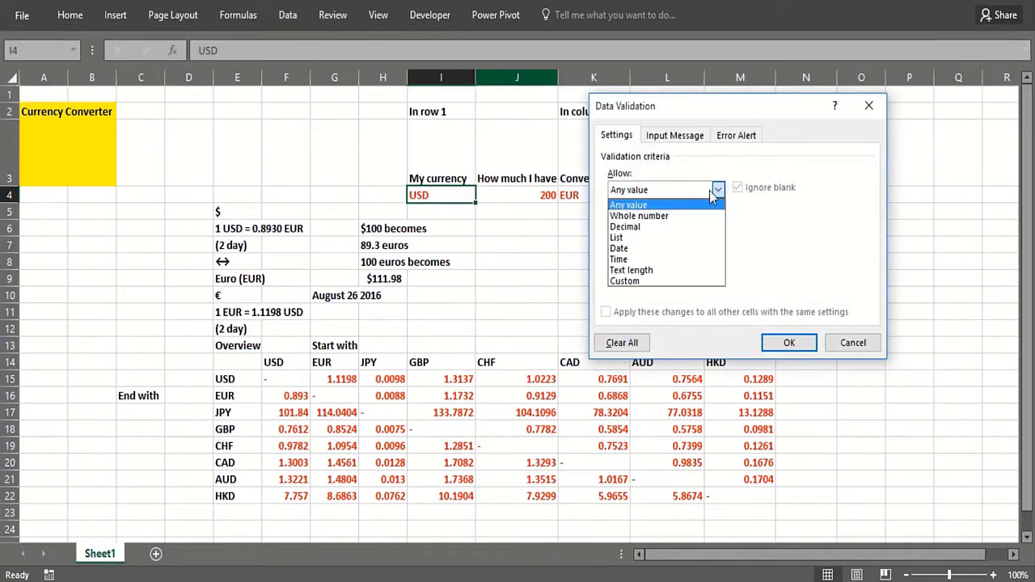
left_click(662, 235)
left_click(652, 254)
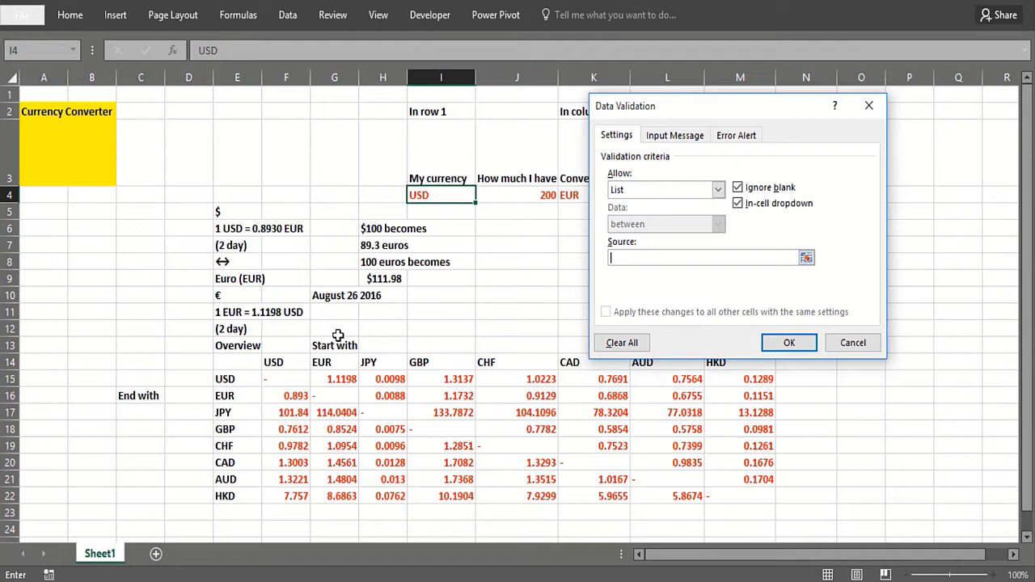
left_click(233, 380)
left_click_drag(233, 384, 233, 496)
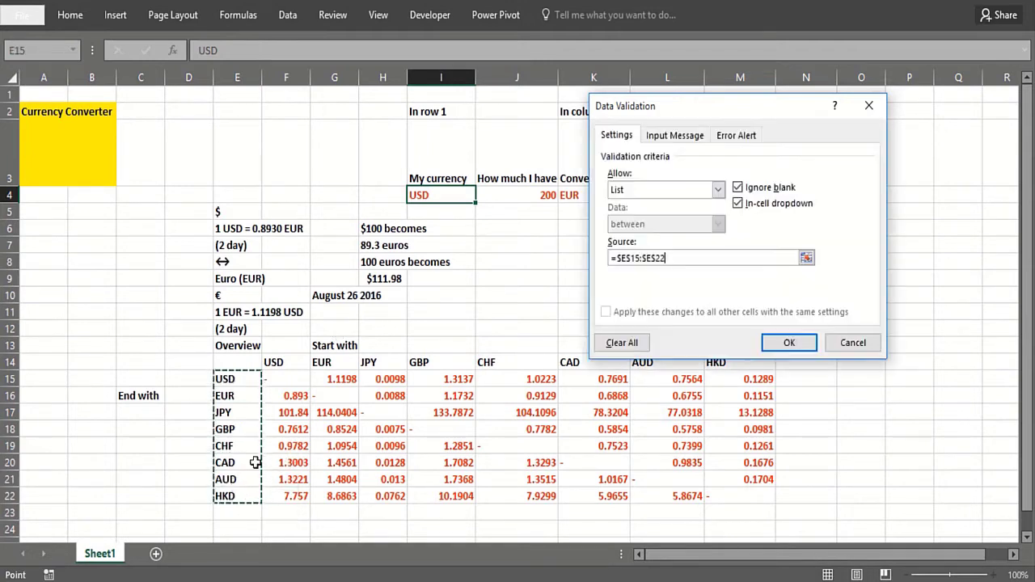
left_click(783, 343)
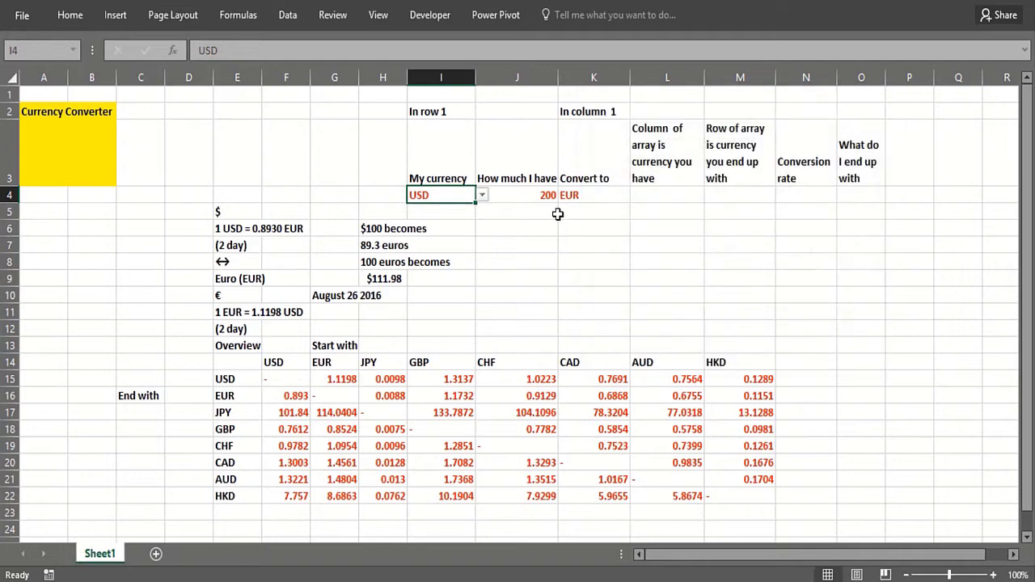
- Give K4 the same list validation from $E$15:$E$22
left_click(593, 197)
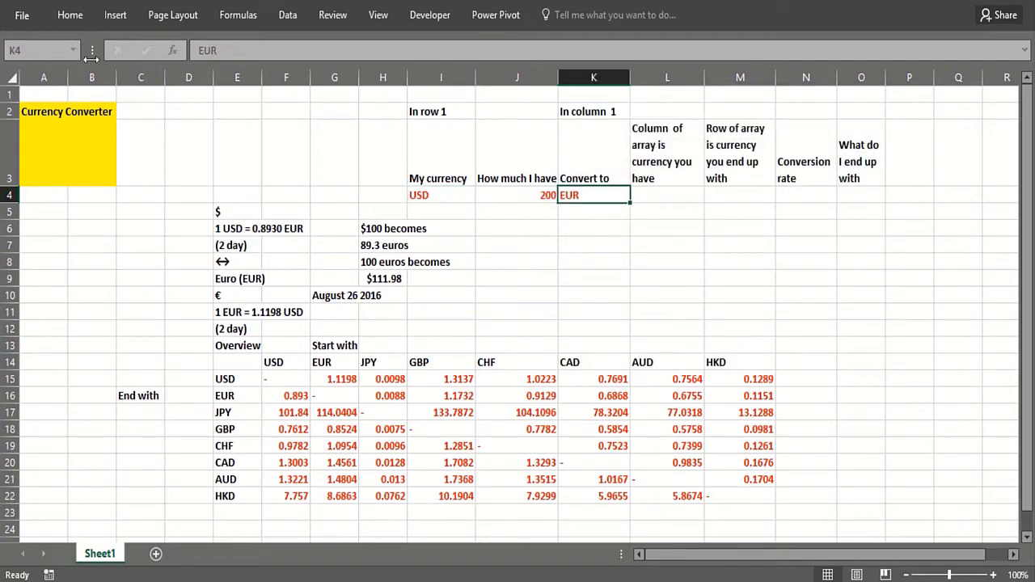
left_click(275, 18)
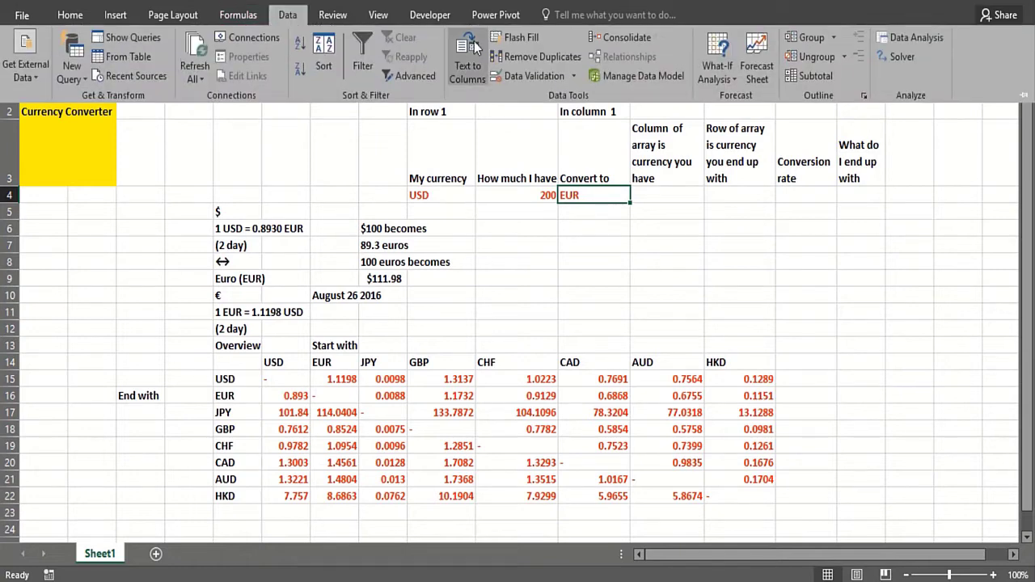
left_click(510, 75)
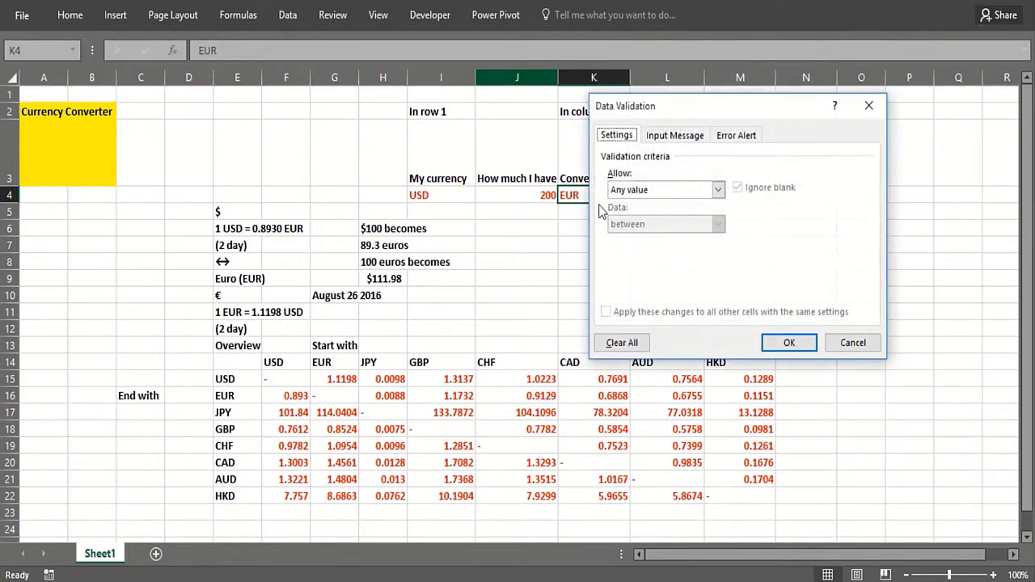
left_click(717, 190)
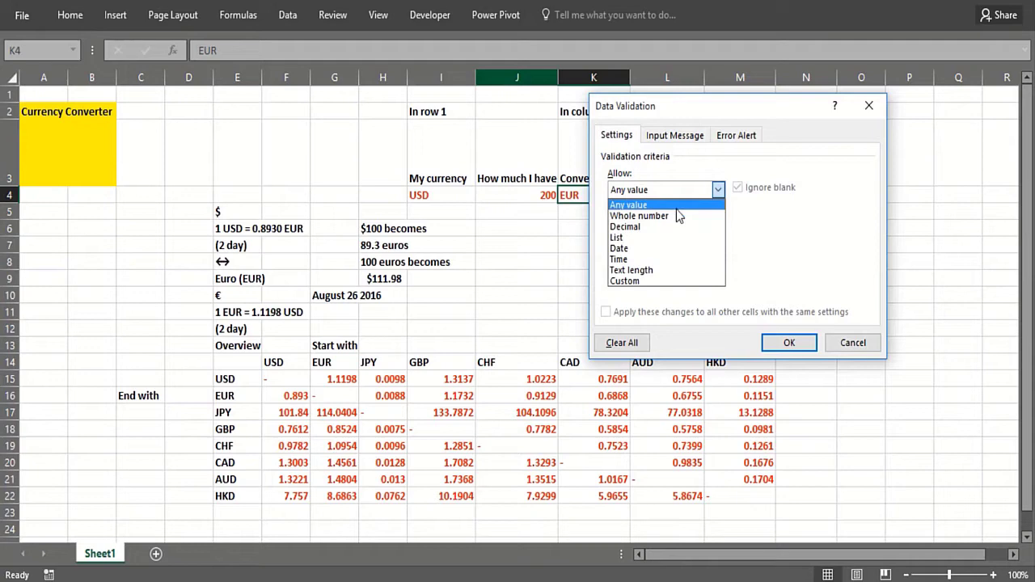
left_click(652, 237)
left_click(646, 258)
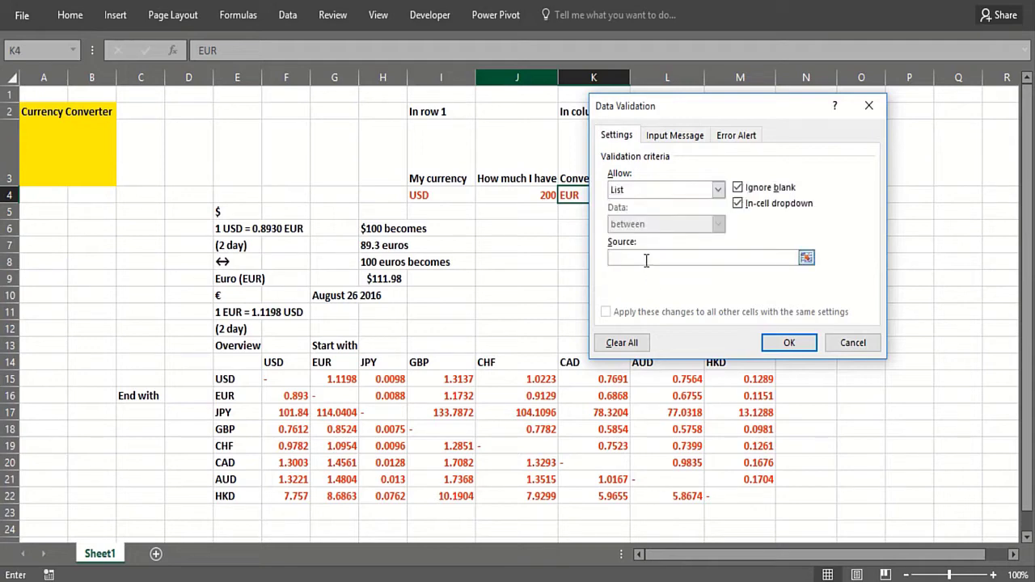
left_click_drag(232, 382, 230, 496)
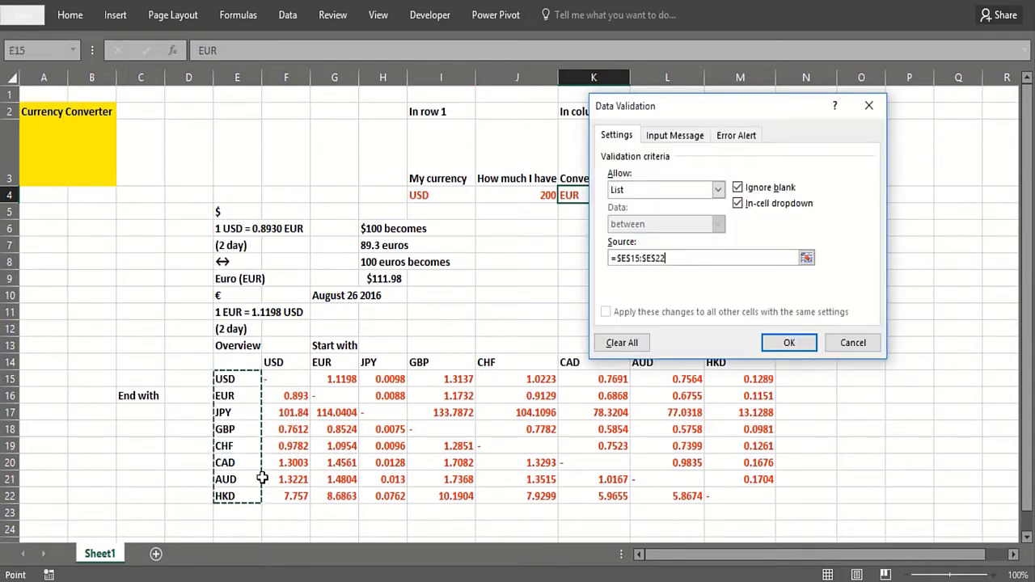
left_click(786, 343)
left_click(534, 300)
left_click(442, 196)
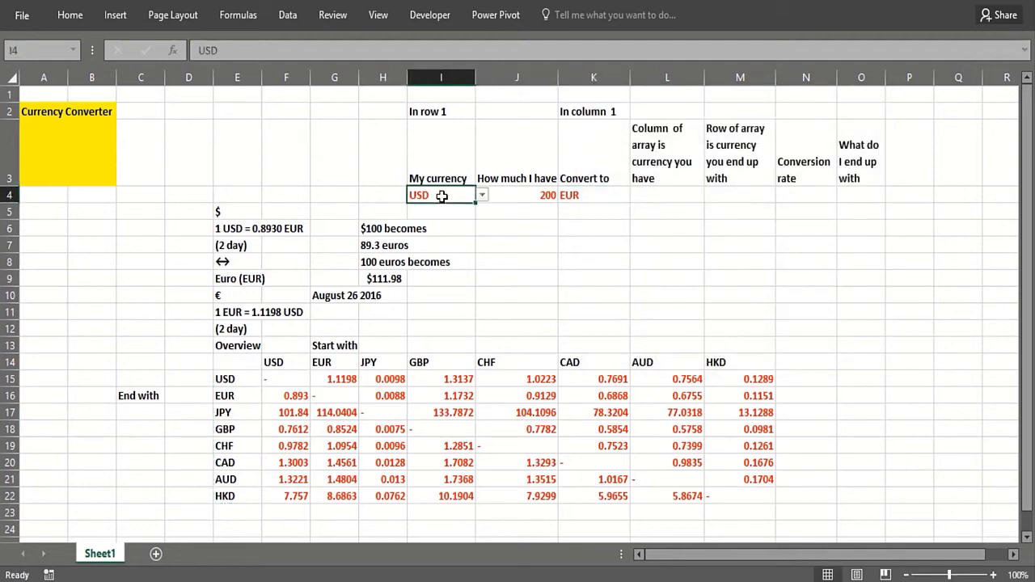
left_click(482, 197)
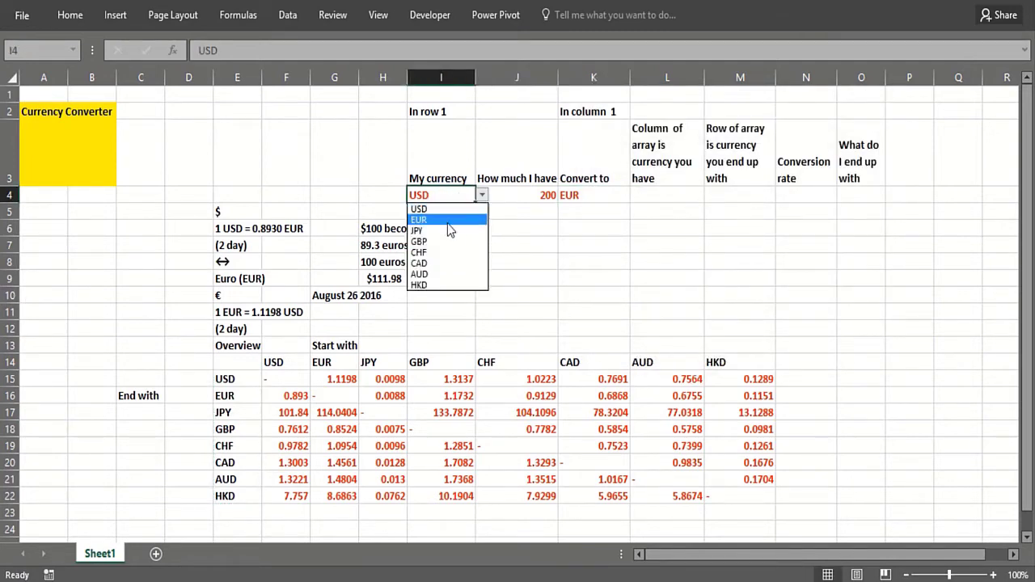
left_click(447, 221)
left_click(481, 198)
left_click(455, 207)
left_click(600, 196)
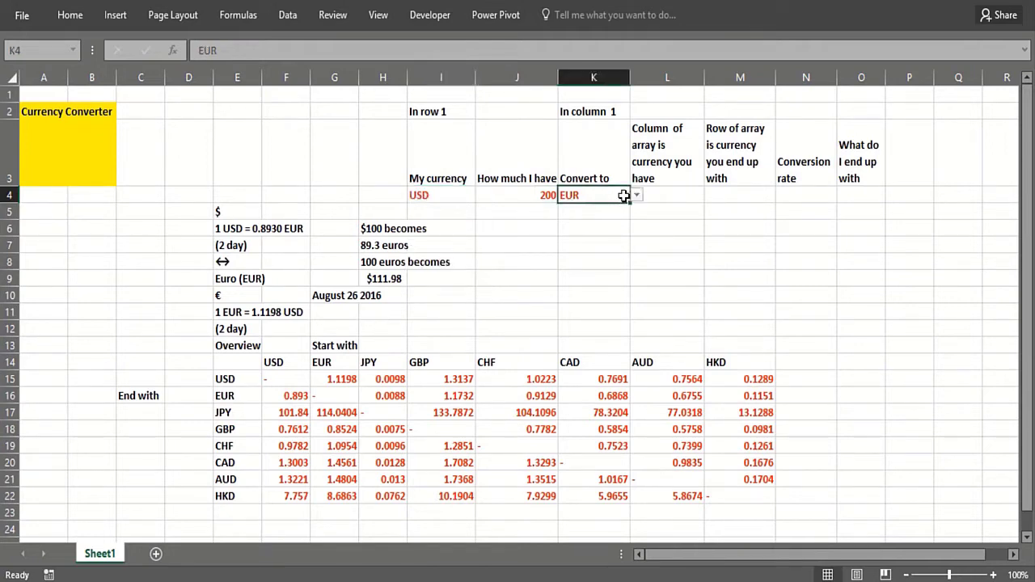
left_click(637, 198)
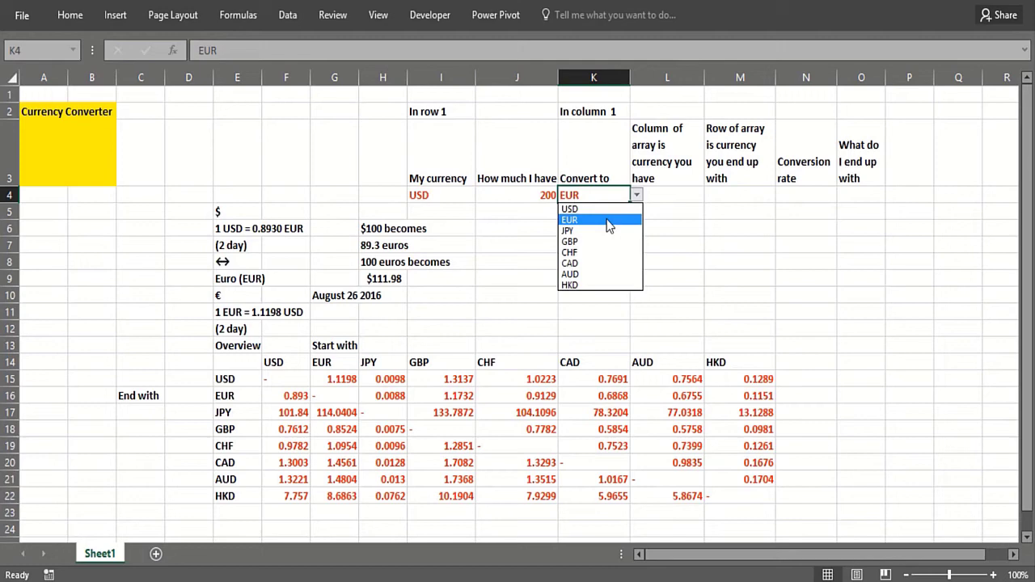
left_click(610, 225)
left_click(524, 197)
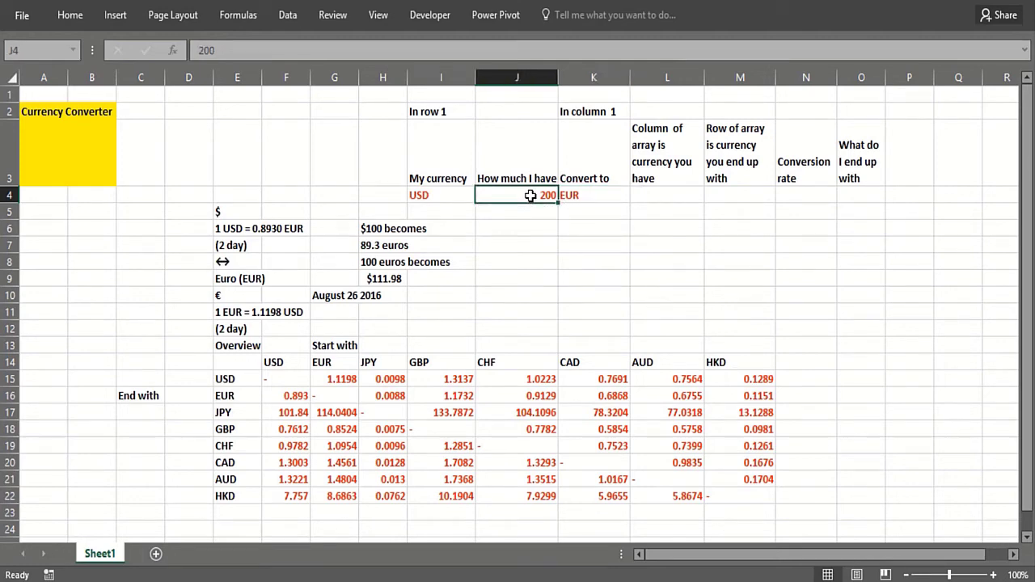
left_click(638, 192)
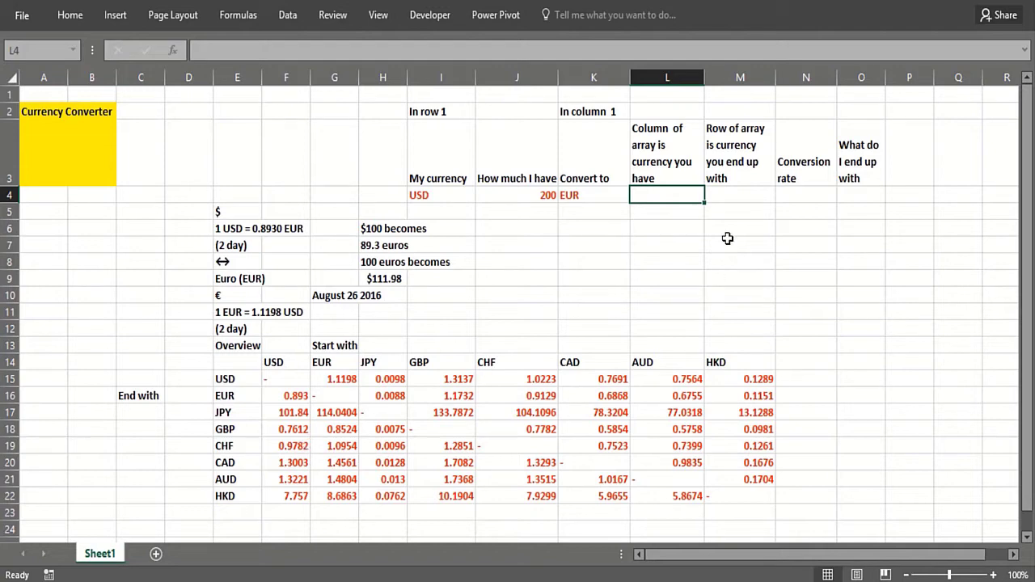
left_click(808, 193)
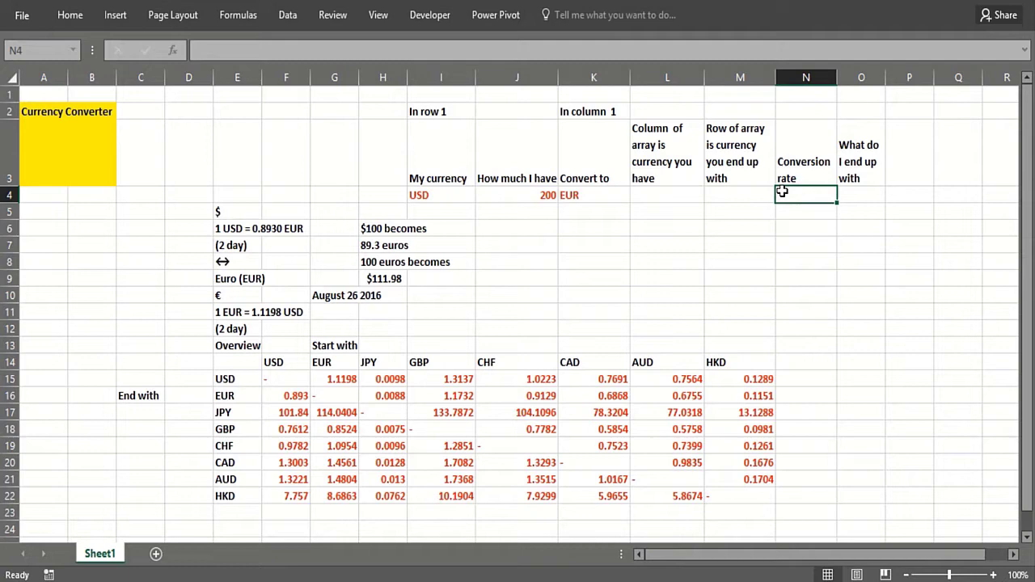
left_click(537, 195)
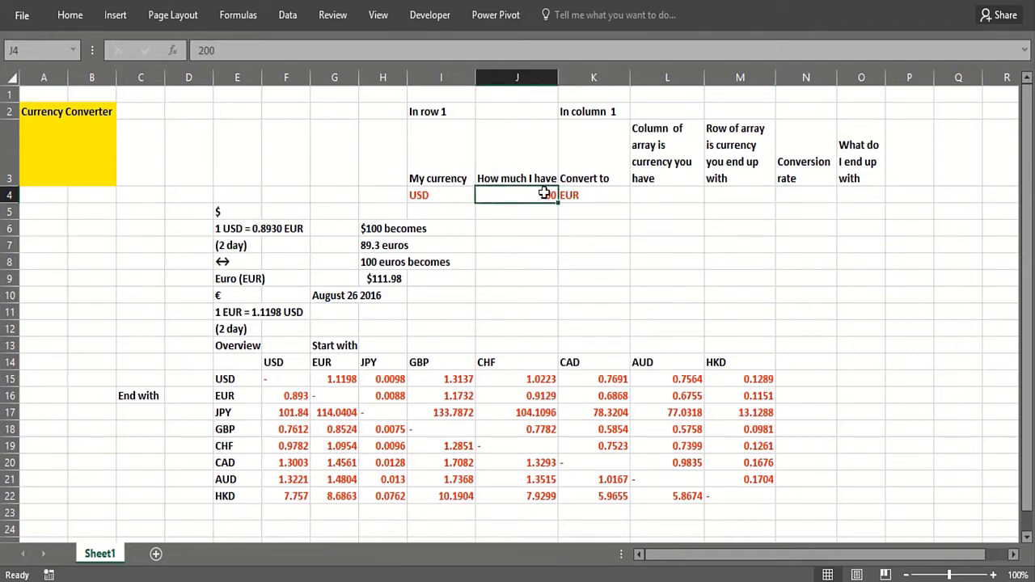
left_click(288, 395)
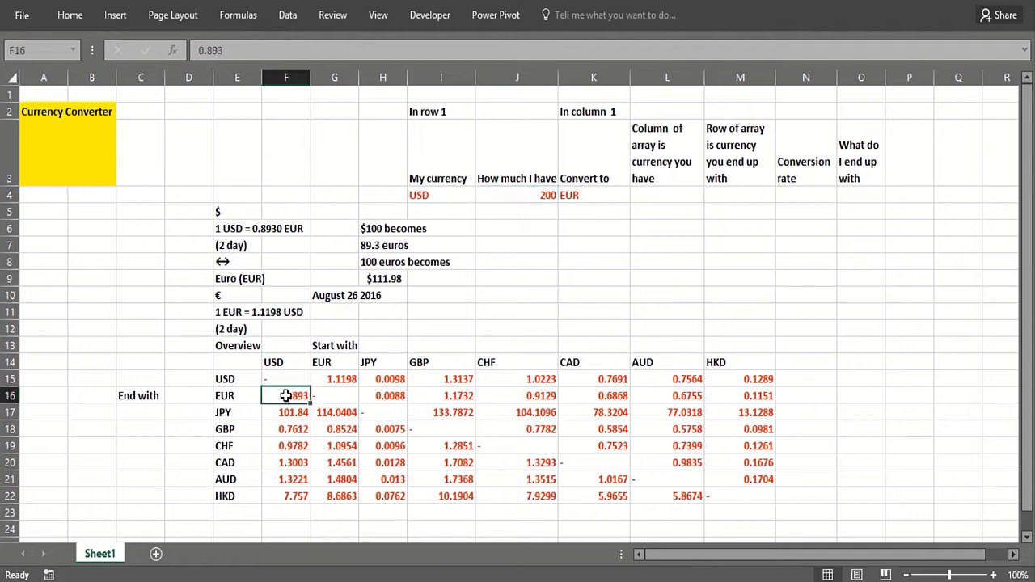
left_click(525, 294)
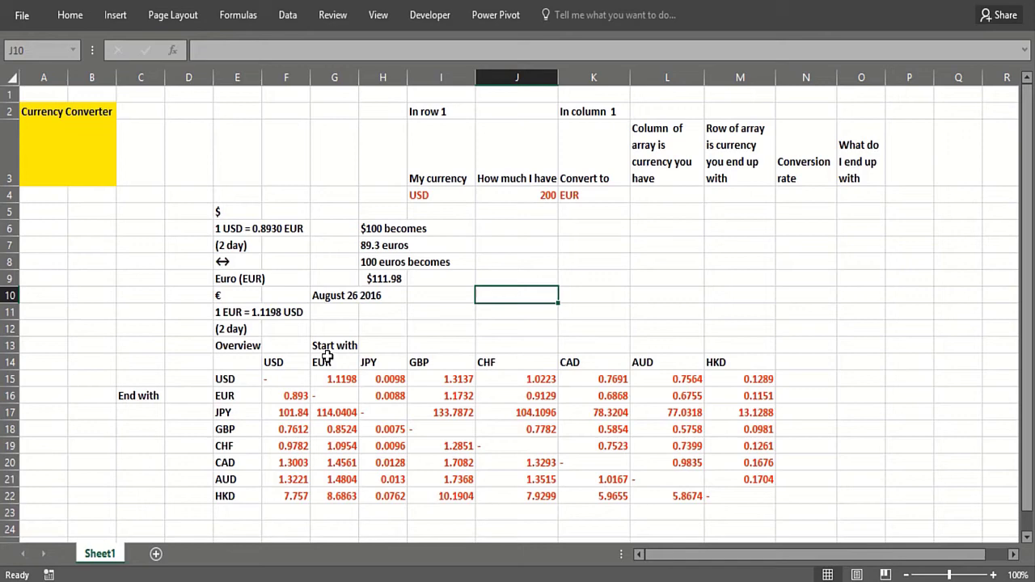
- Enter =MATCH(I4,F14:M14,0) in L4, fixing the misspelled function name
left_click(674, 194)
type("=")
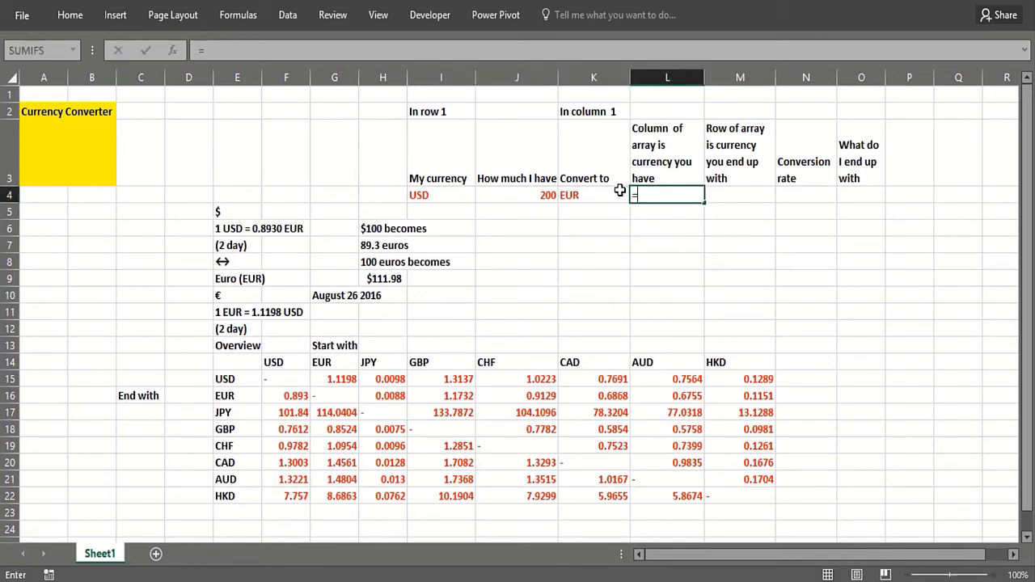
type("mtach(")
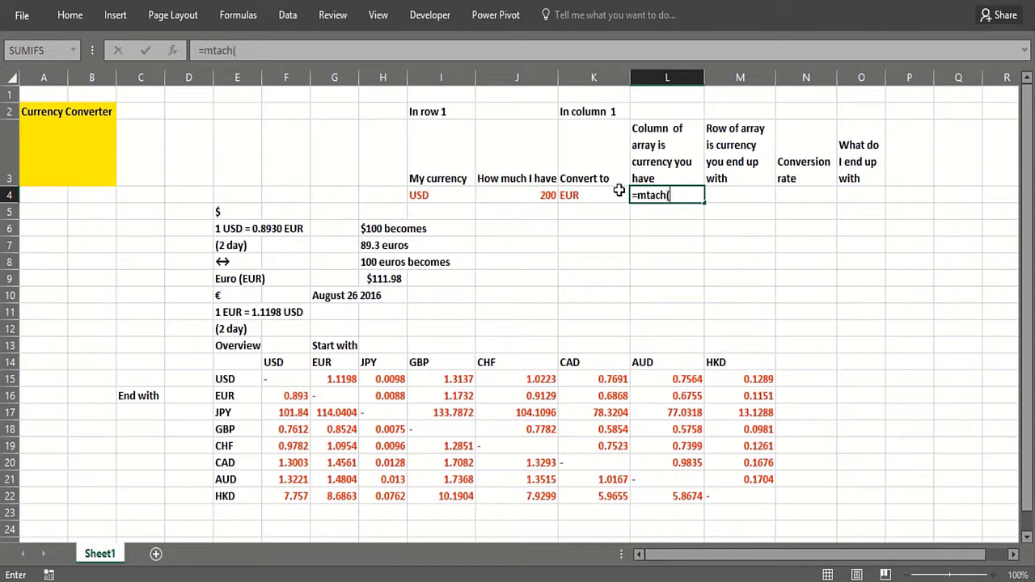
key("BackSpace")
key("BackSpace")
key("BackSpace")
key("BackSpace")
key("BackSpace")
key("BackSpace")
type("atch")
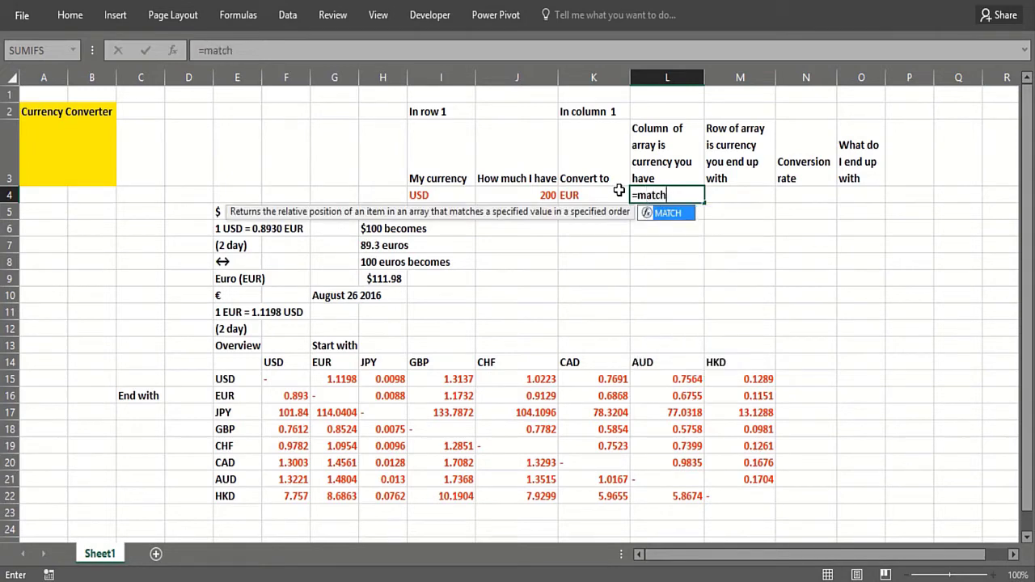
type("(")
left_click(449, 194)
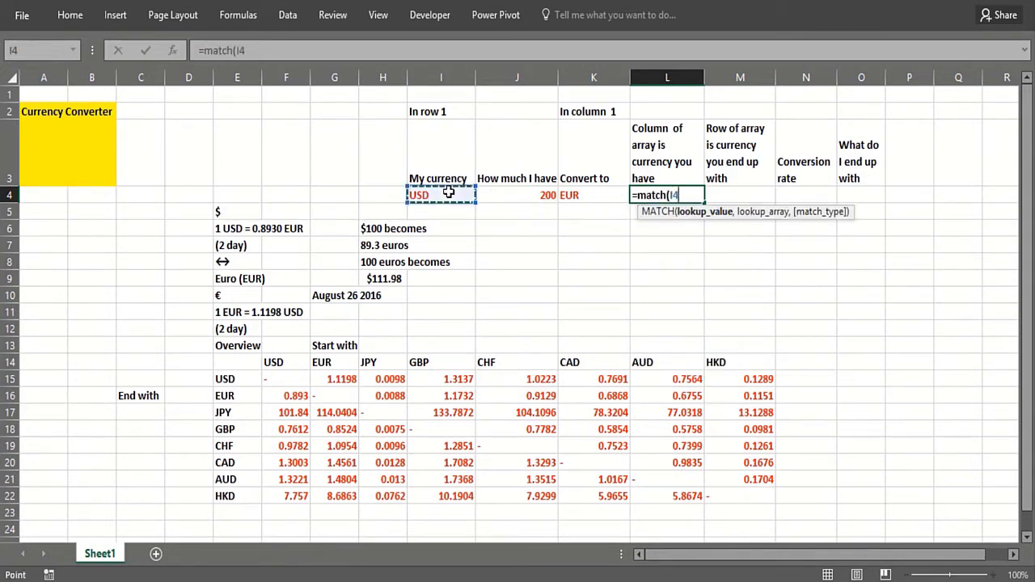
type(",")
left_click_drag(287, 361, 720, 361)
type(",0")
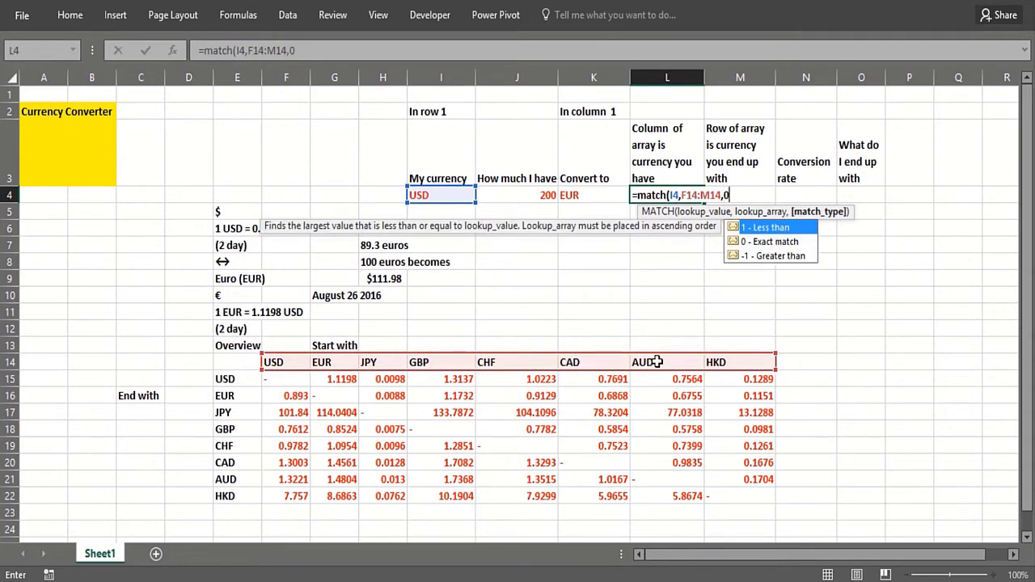
type(")")
key("Return")
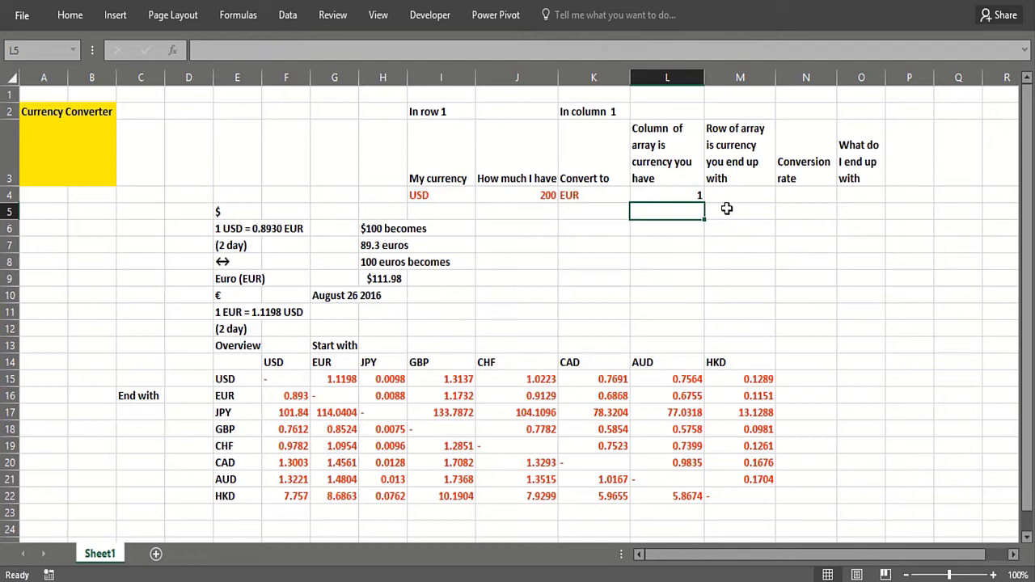
- Start =FORMULATEXT(L4 in L5
type("=form")
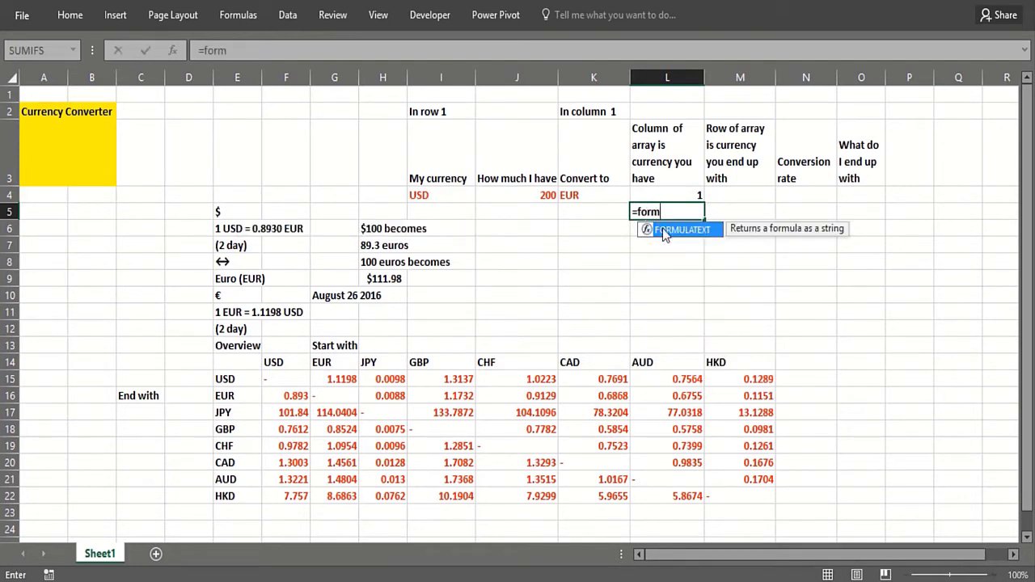
double_click(662, 229)
left_click(653, 194)
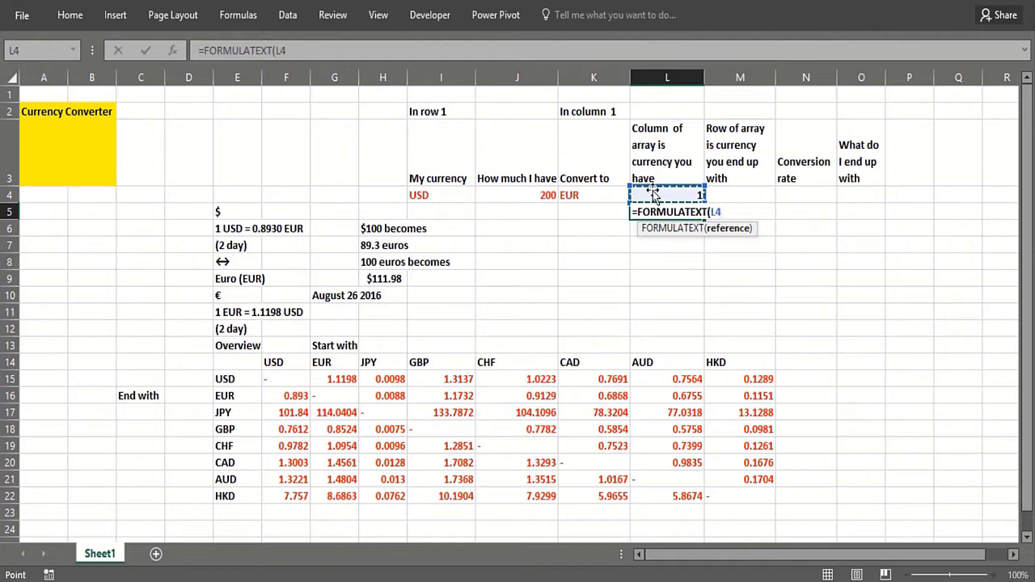
- Finish the FORMULATEXT in L5, widen column L, and enter =MATCH(K4,E15:E22,0) in M4
key("Return")
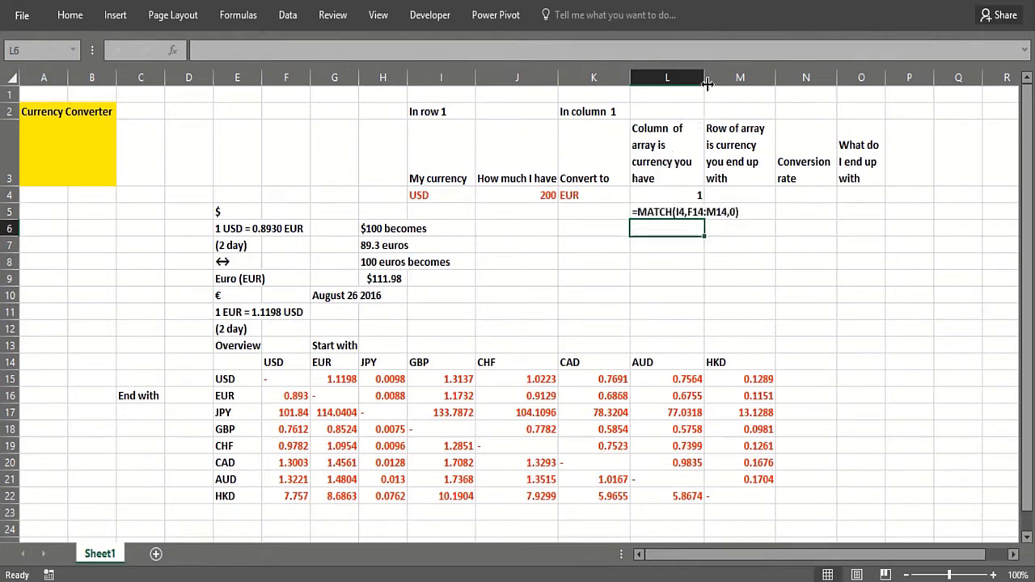
left_click_drag(705, 77, 744, 102)
left_click(776, 193)
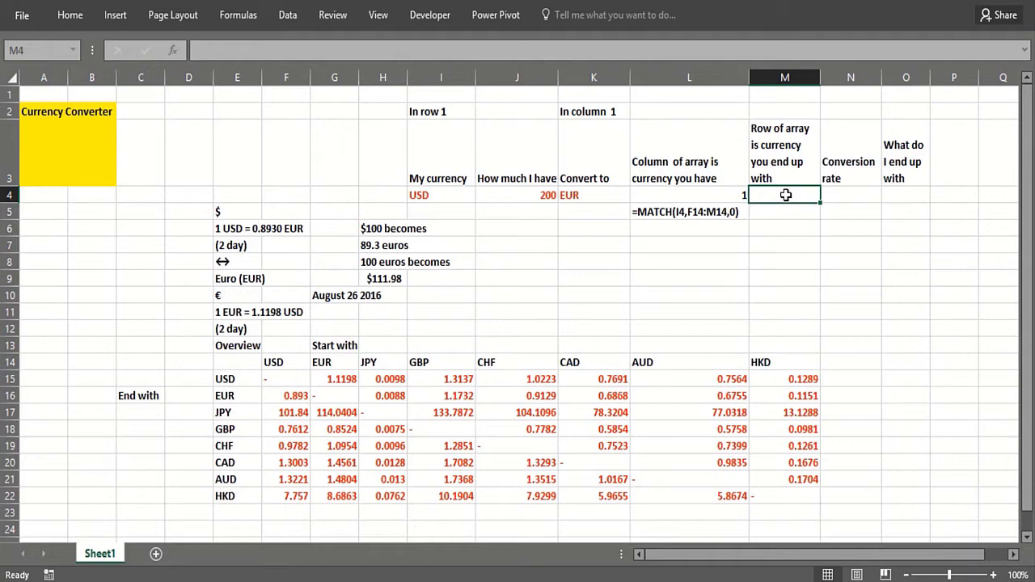
type("=match(")
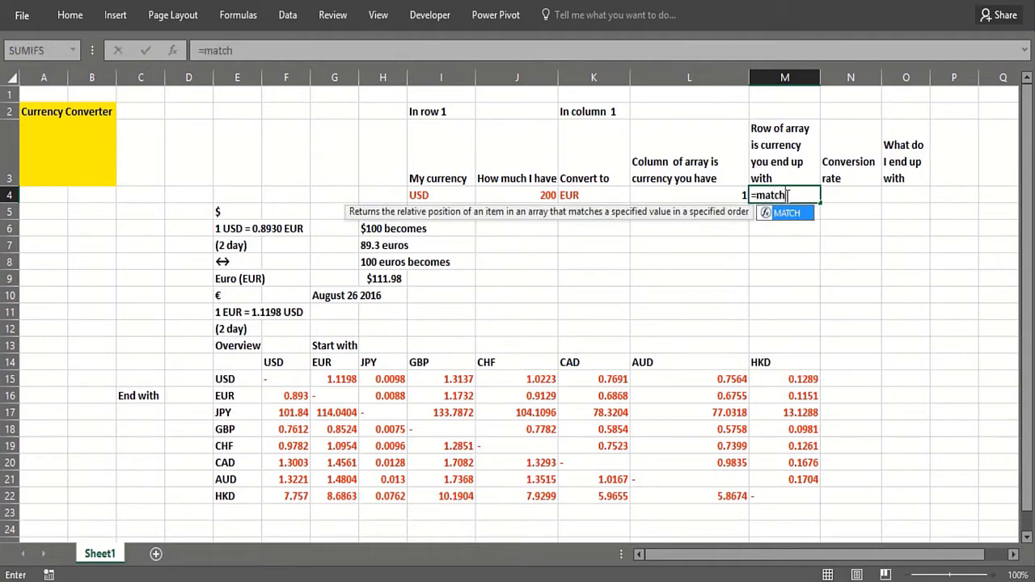
left_click(595, 200)
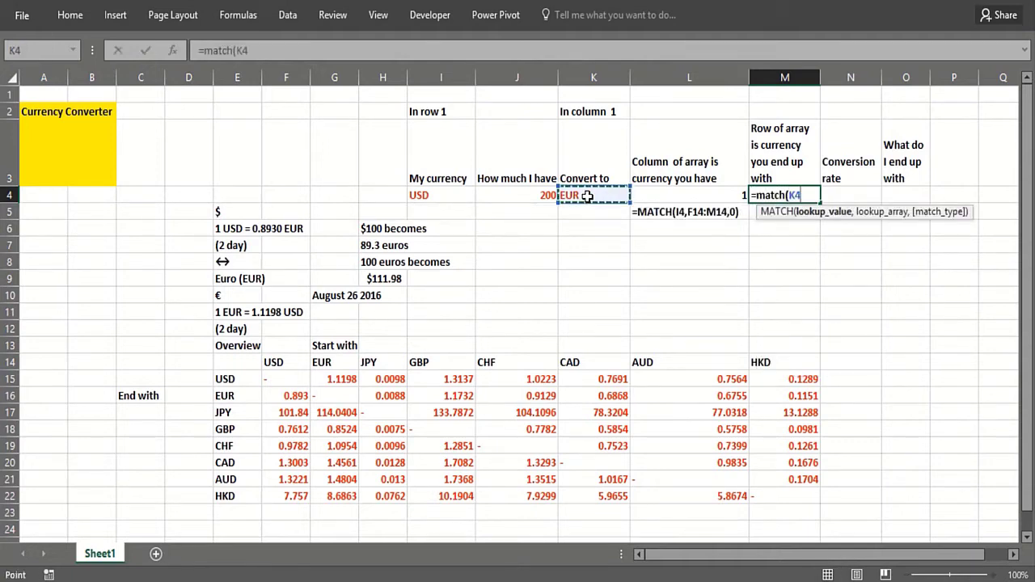
type(",")
left_click_drag(222, 379, 232, 485)
type(",")
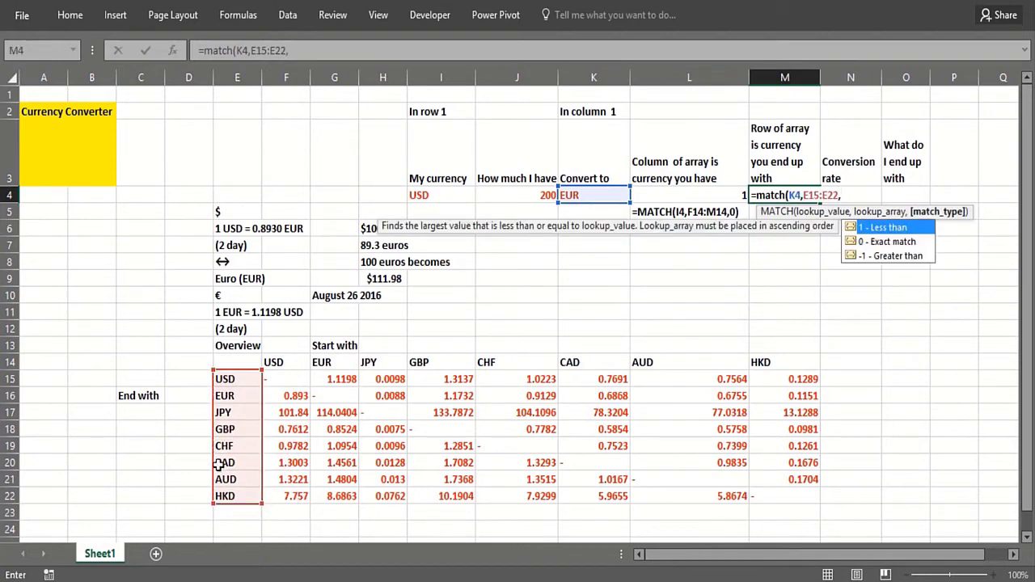
type("0")
key("Return")
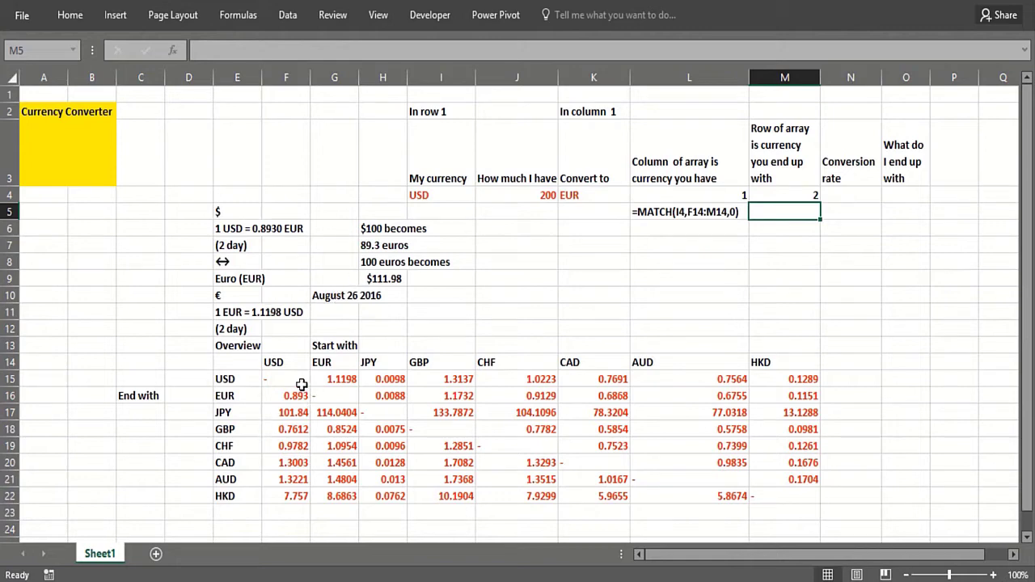
- Fill the FORMULATEXT from L5 into M5 and widen column M to fit
left_click(801, 195)
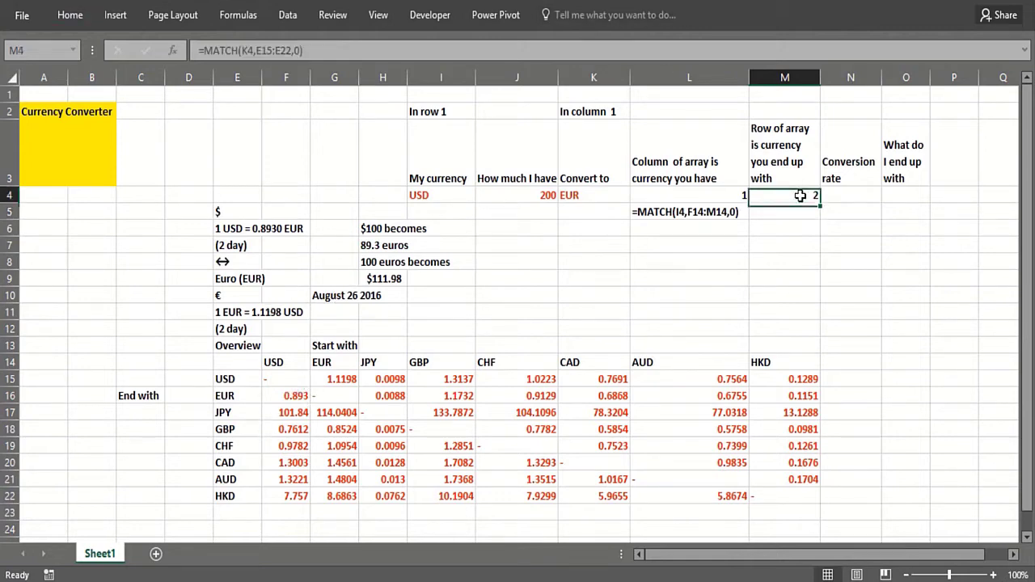
left_click_drag(818, 204, 818, 219)
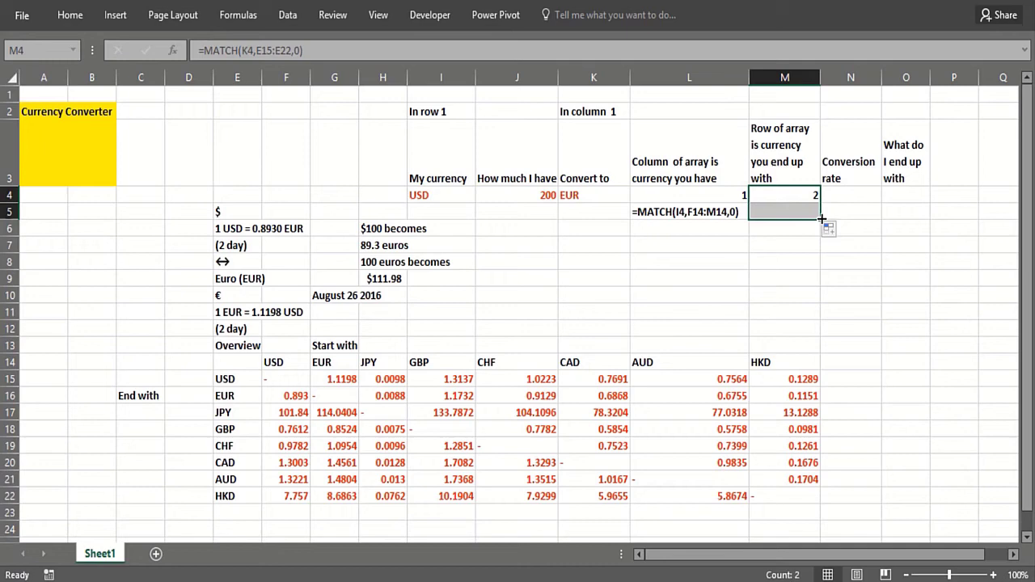
left_click(783, 200)
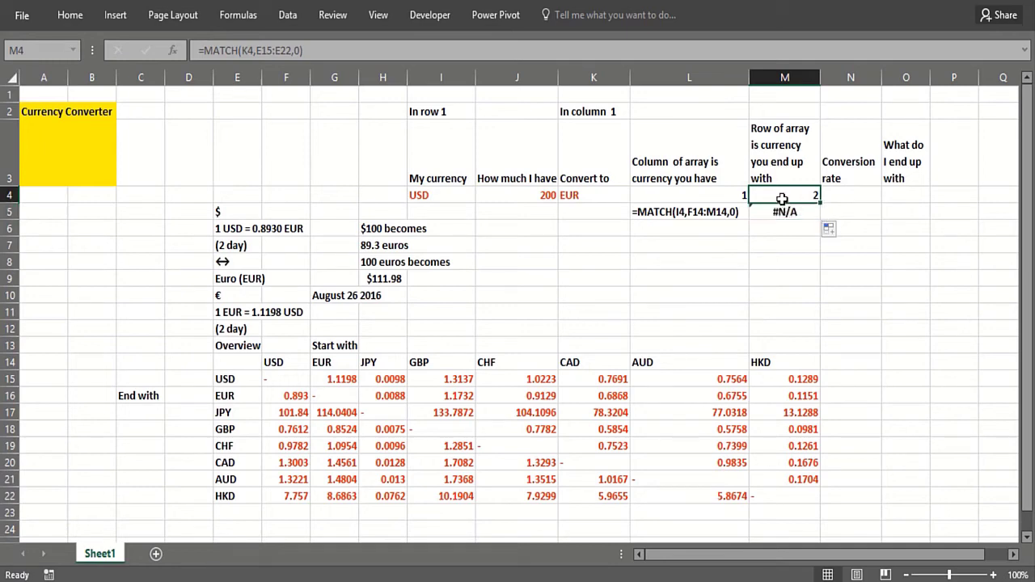
left_click(728, 211)
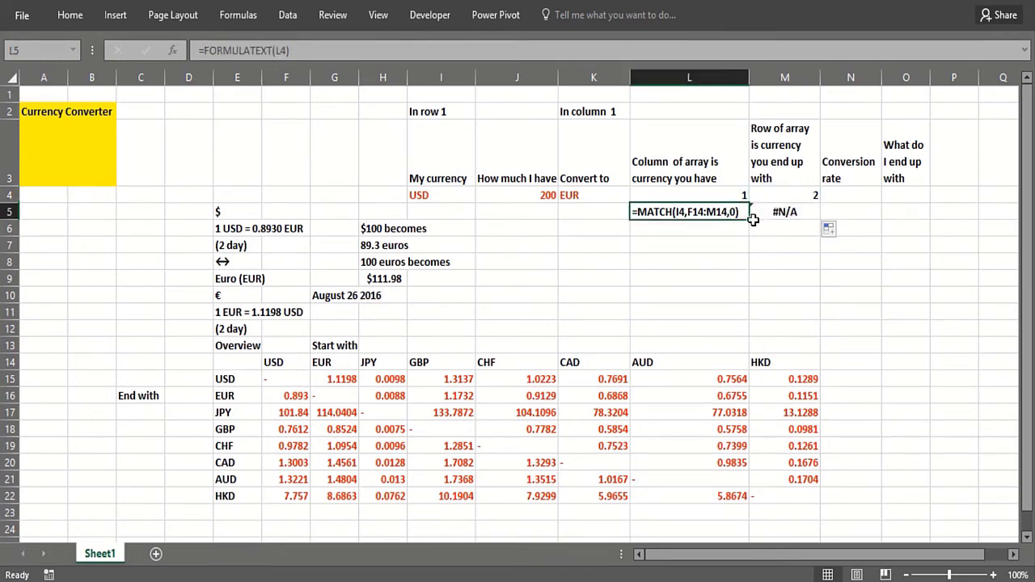
left_click_drag(750, 218, 788, 220)
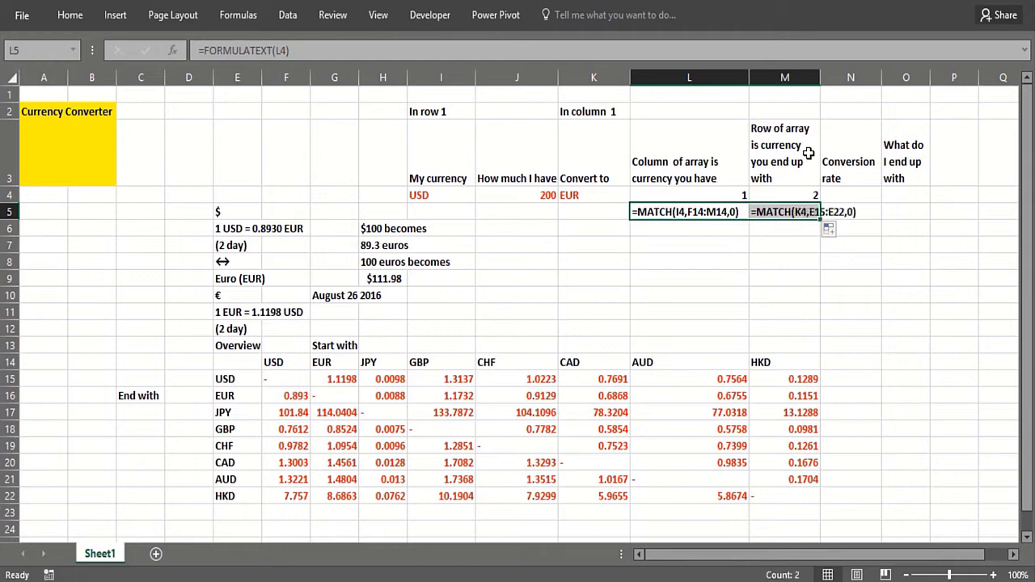
left_click_drag(820, 78, 862, 124)
left_click(772, 246)
key("Right")
key("Right")
key("Right")
key("Right")
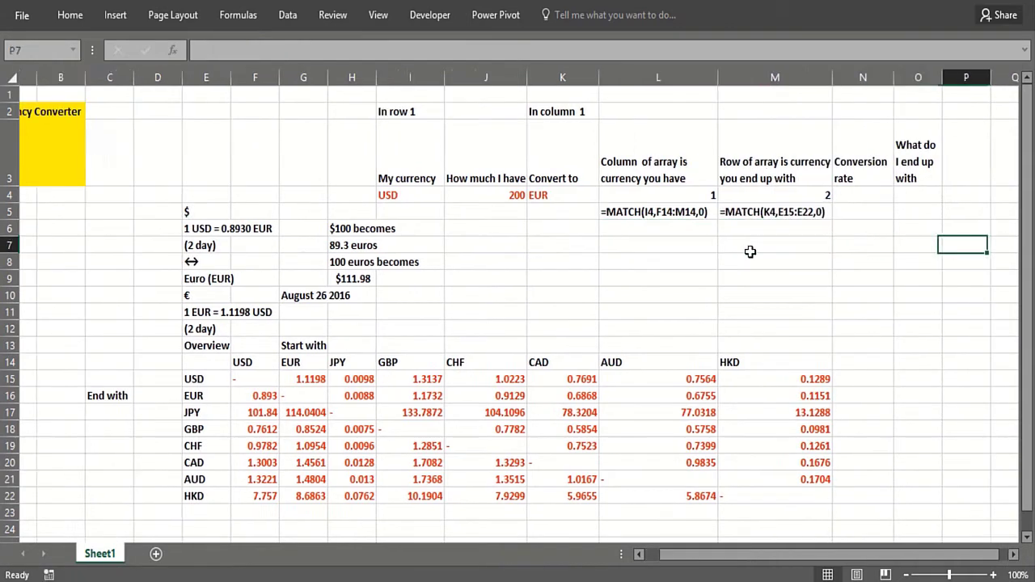
- Enter =INDEX(F15:M22,M4,L4) in N4 to get the 0.893 rate
left_click(770, 194)
type("index(")
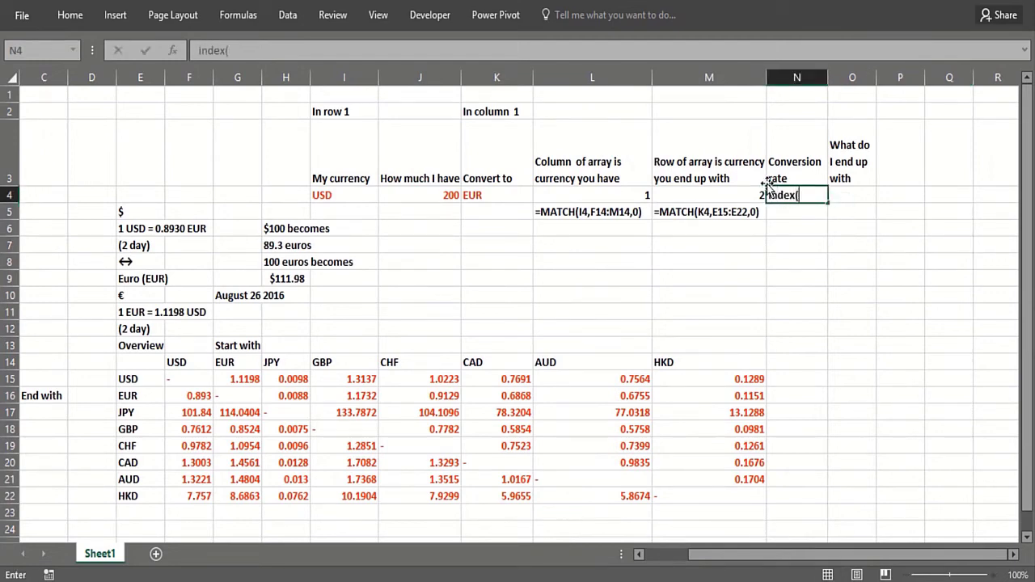
left_click_drag(189, 379, 704, 492)
left_click(769, 194)
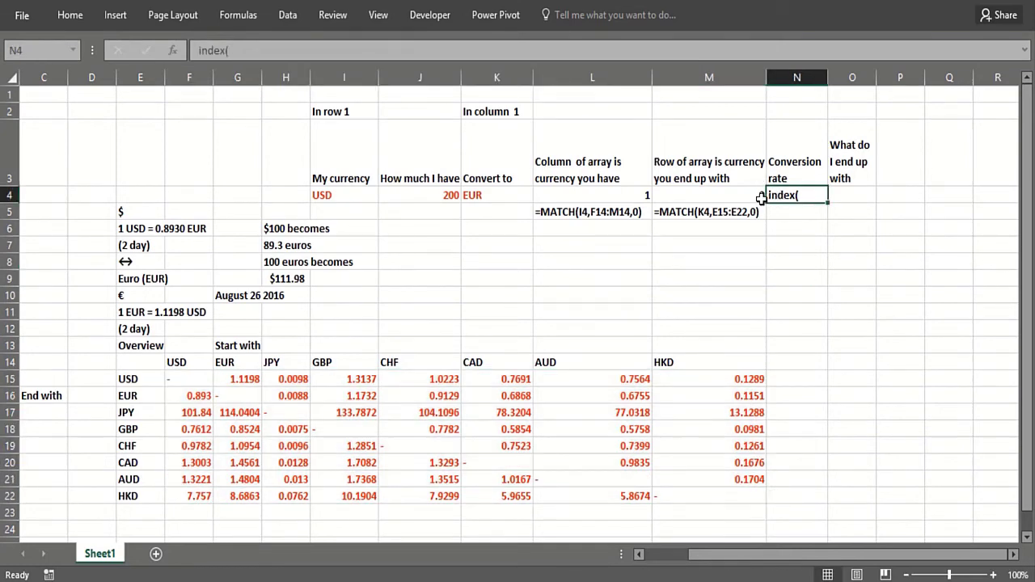
key("Delete")
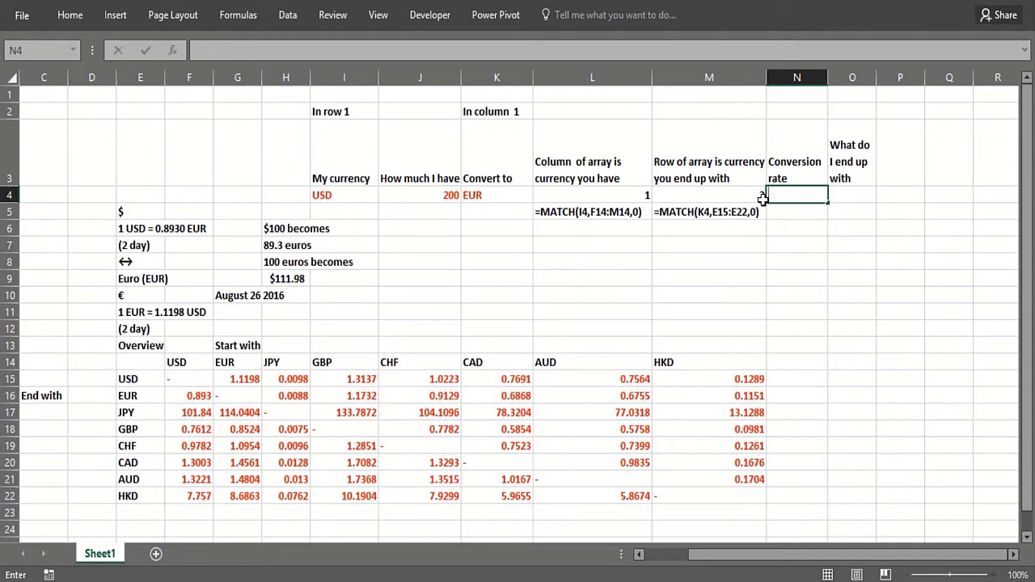
type("=index")
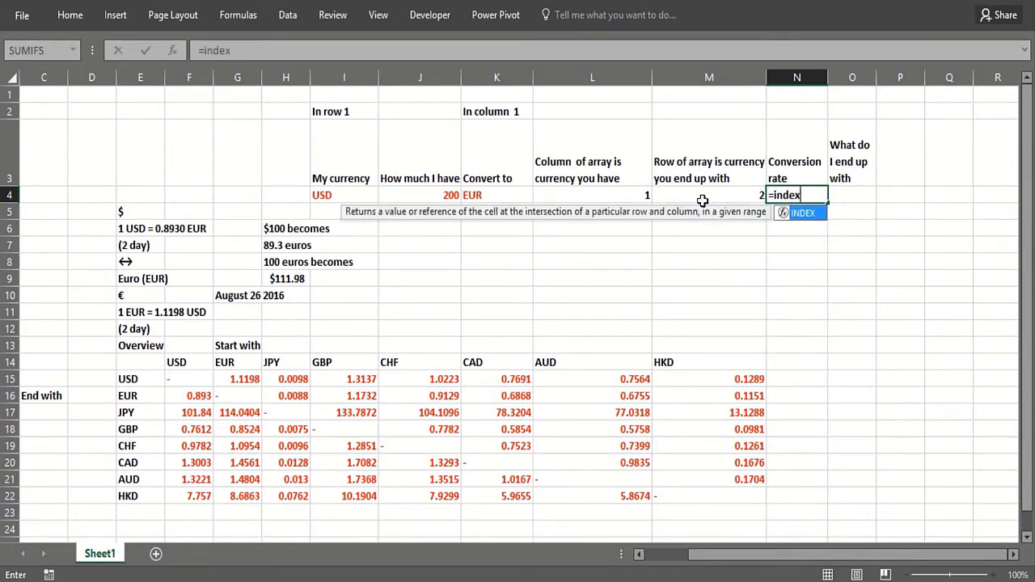
type("(")
left_click_drag(189, 378, 756, 490)
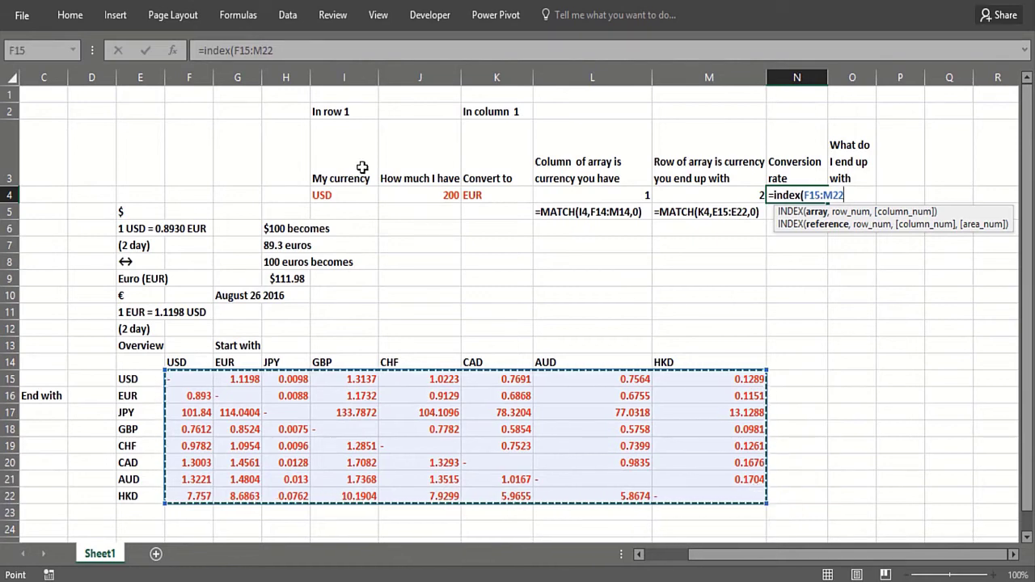
type(",")
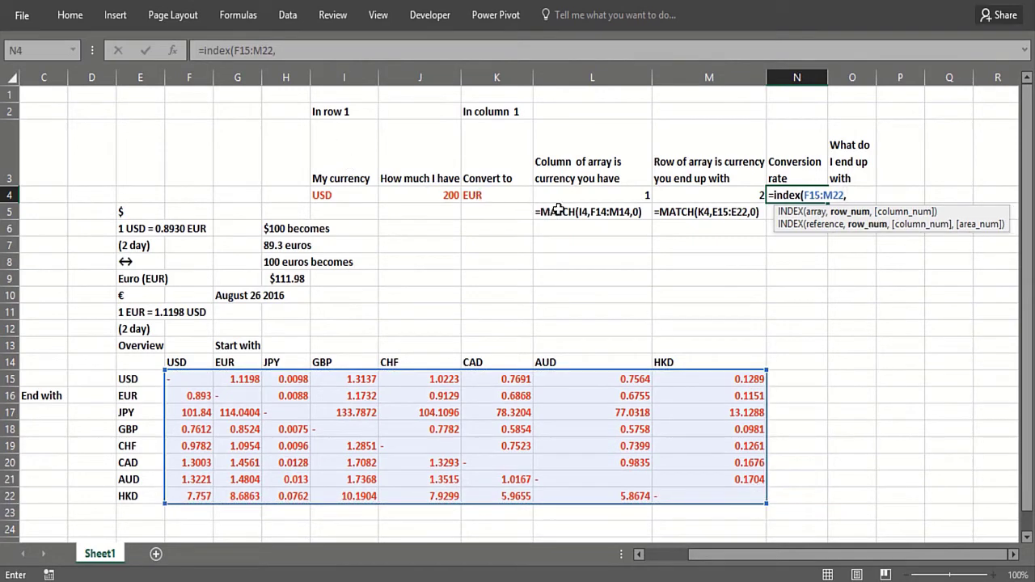
left_click(687, 195)
type(",")
left_click(616, 195)
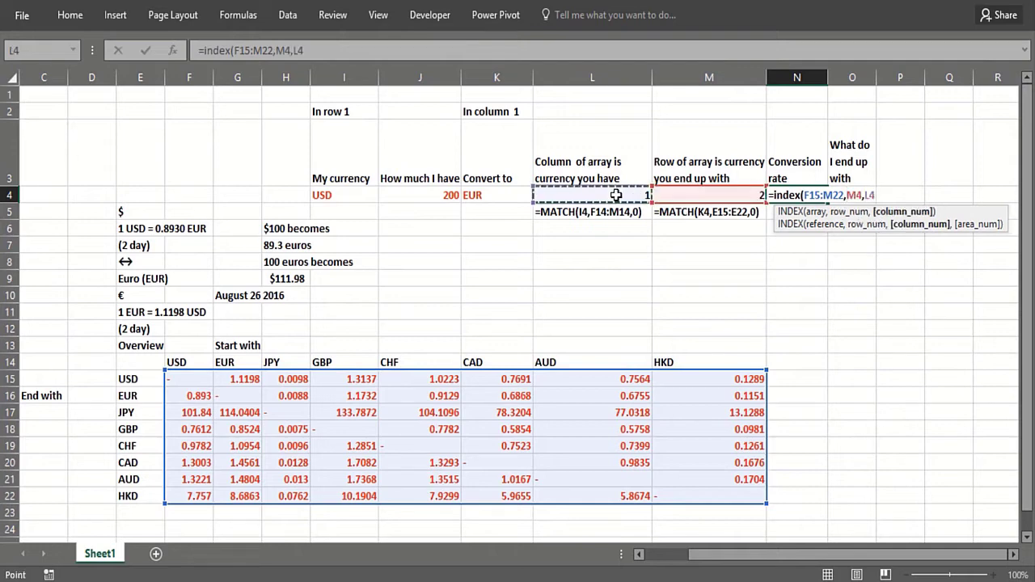
key("Return")
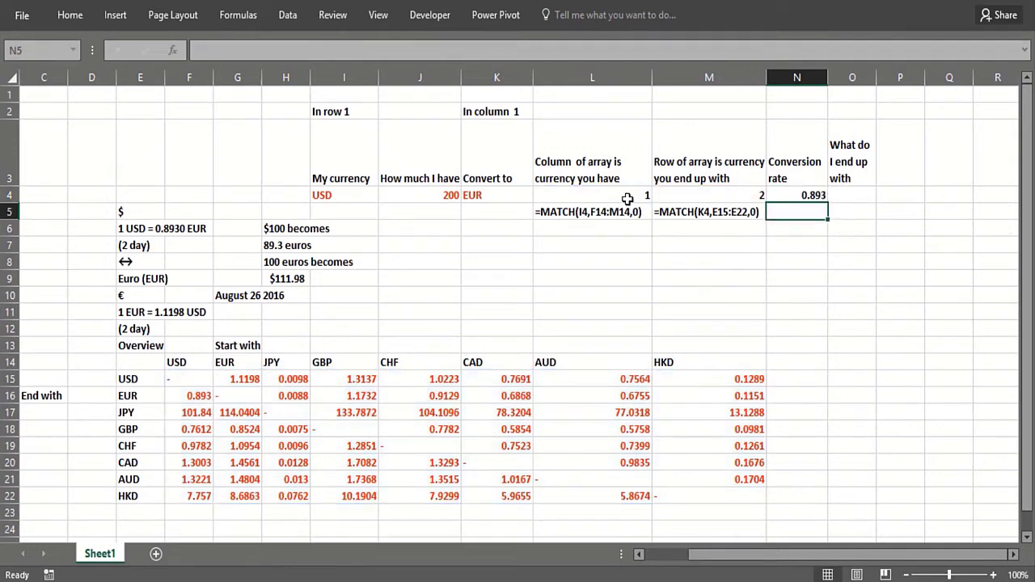
- Fill the formula-text display into N5 and widen column N
left_click(736, 209)
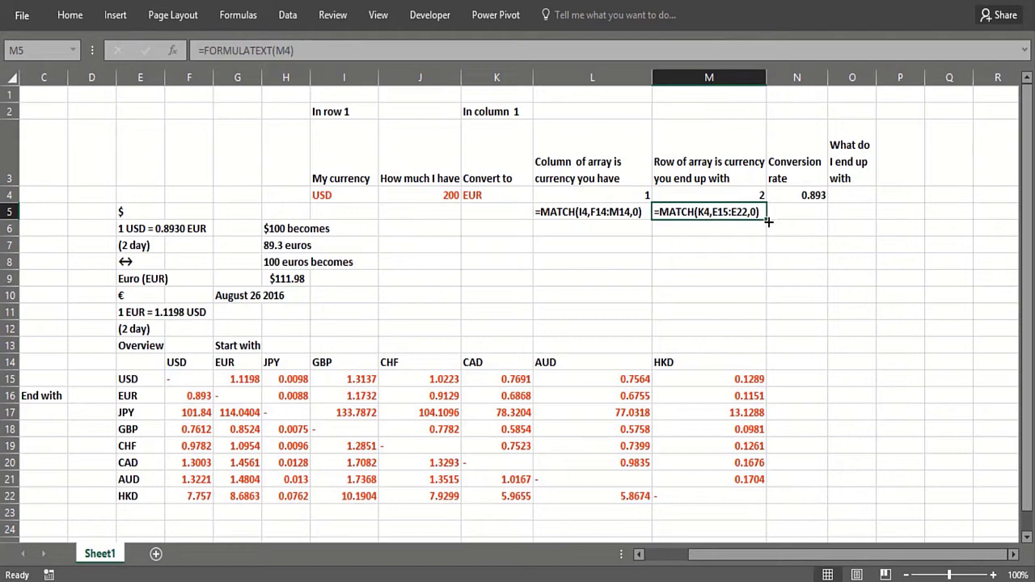
left_click_drag(767, 220, 817, 232)
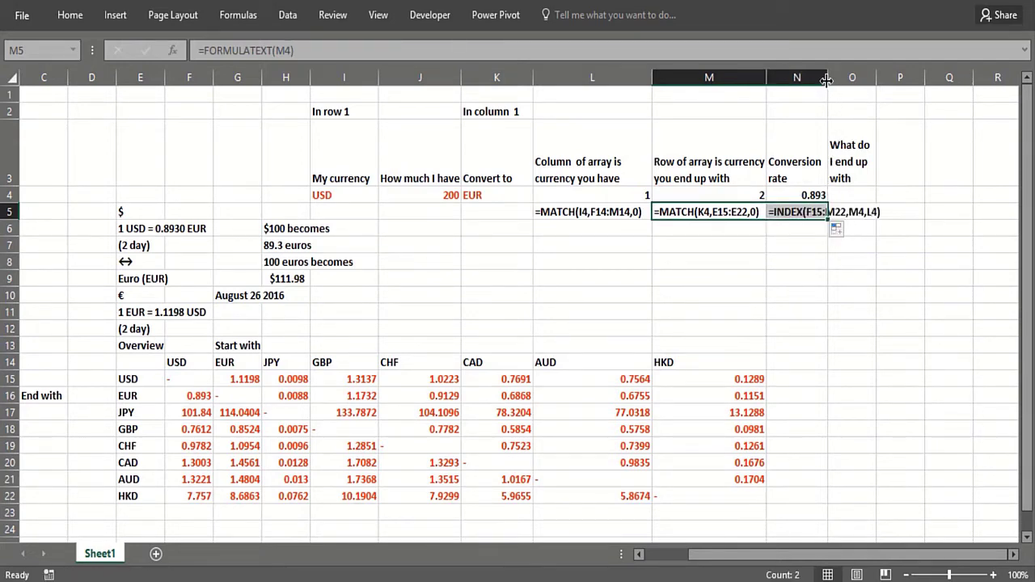
left_click_drag(825, 78, 896, 75)
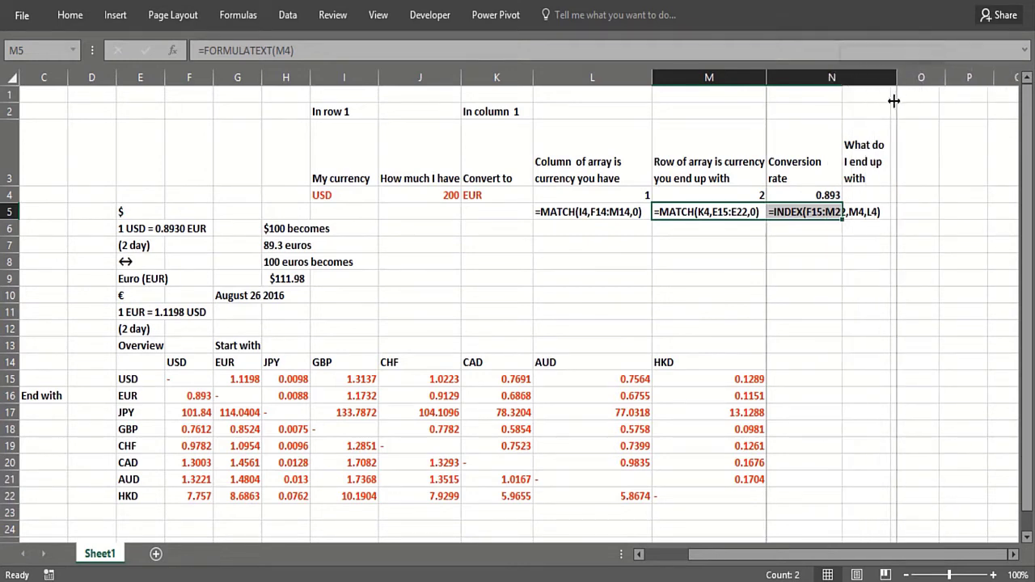
- Enter =N4*J4 in O4 to get the converted total 178.6
left_click(912, 195)
type("=")
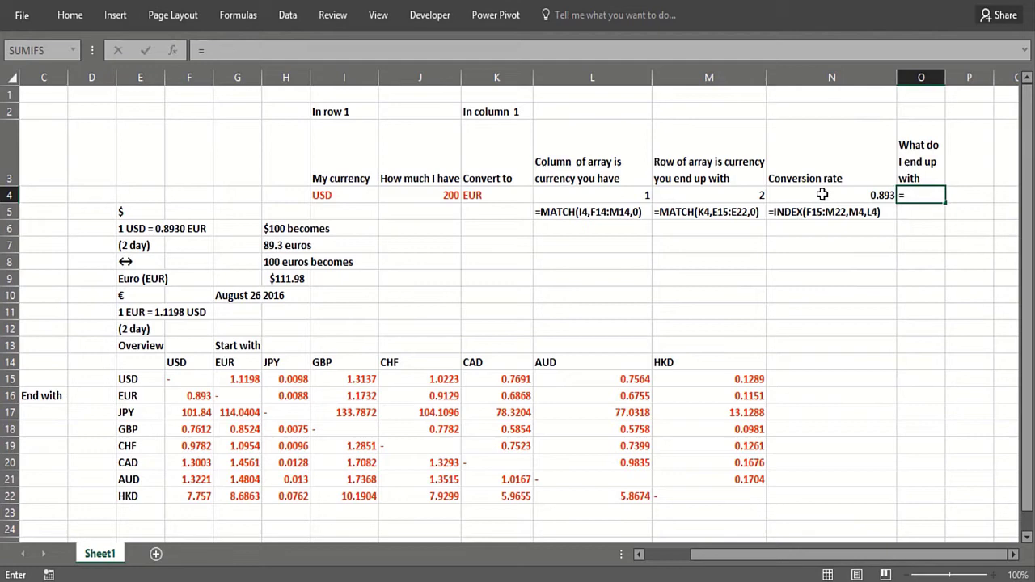
left_click(845, 195)
type("*")
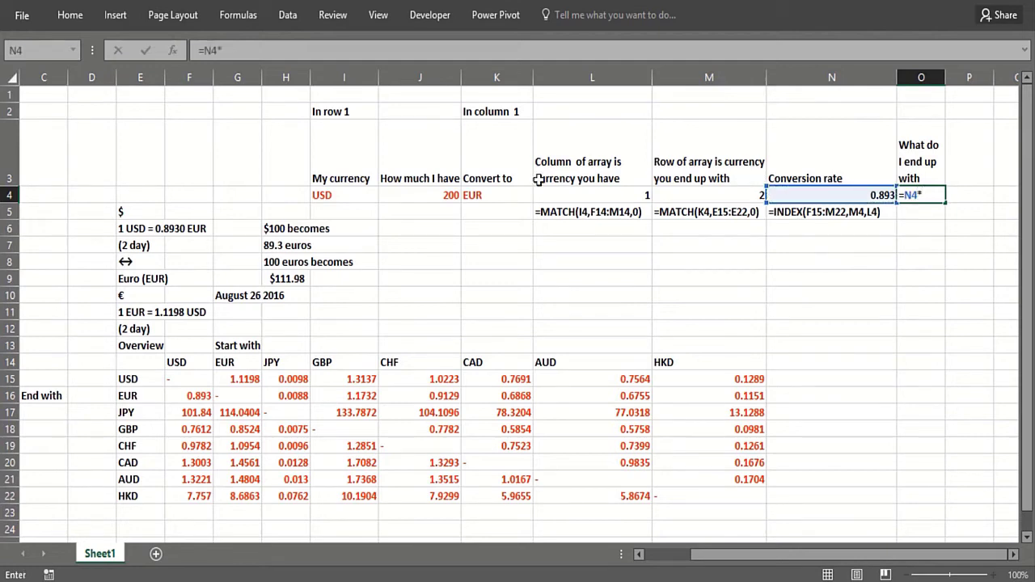
left_click(425, 198)
key("Return")
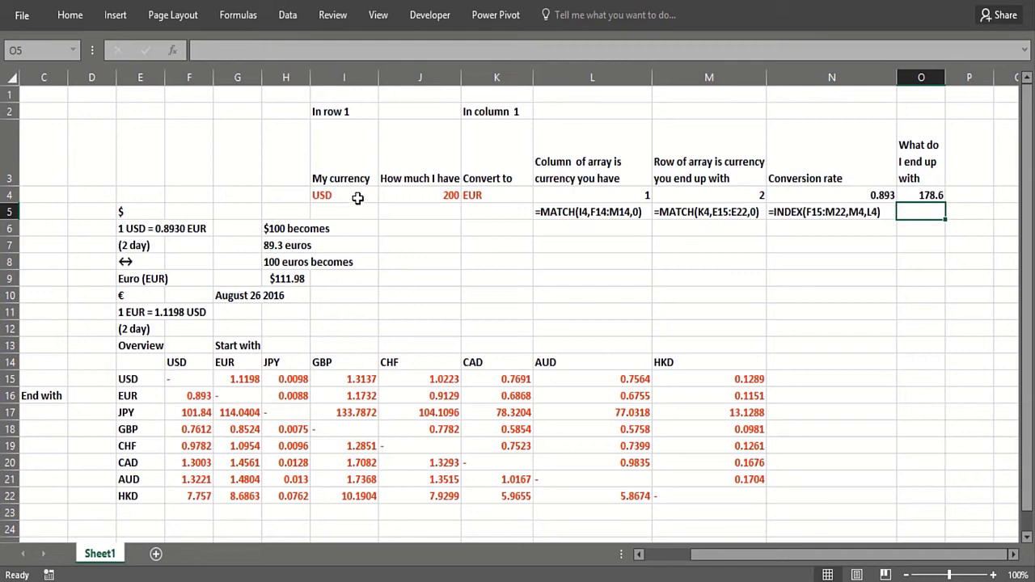
- Pick JPY from the K4 dropdown and check the converted total in O4
left_click(519, 195)
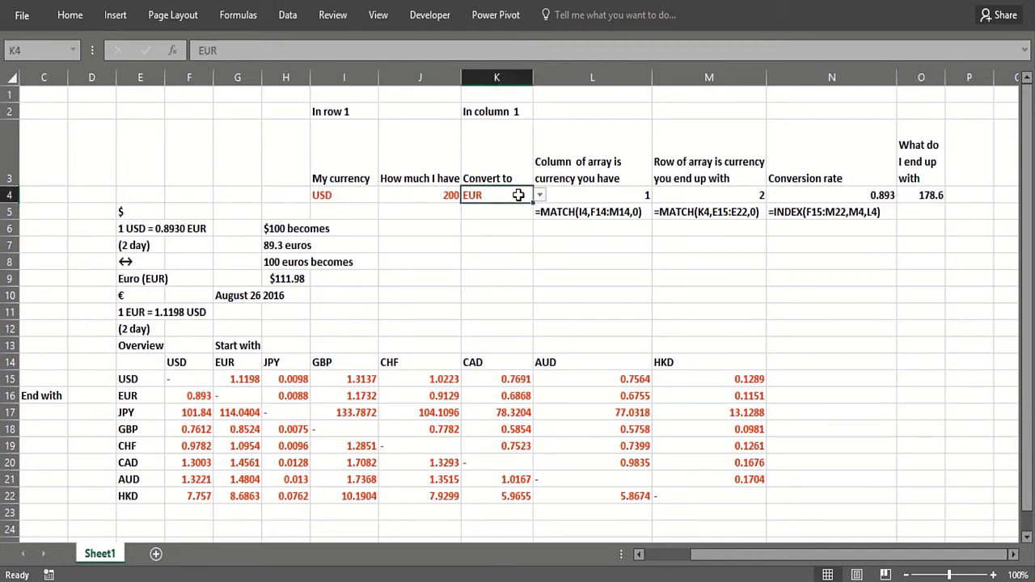
left_click(539, 195)
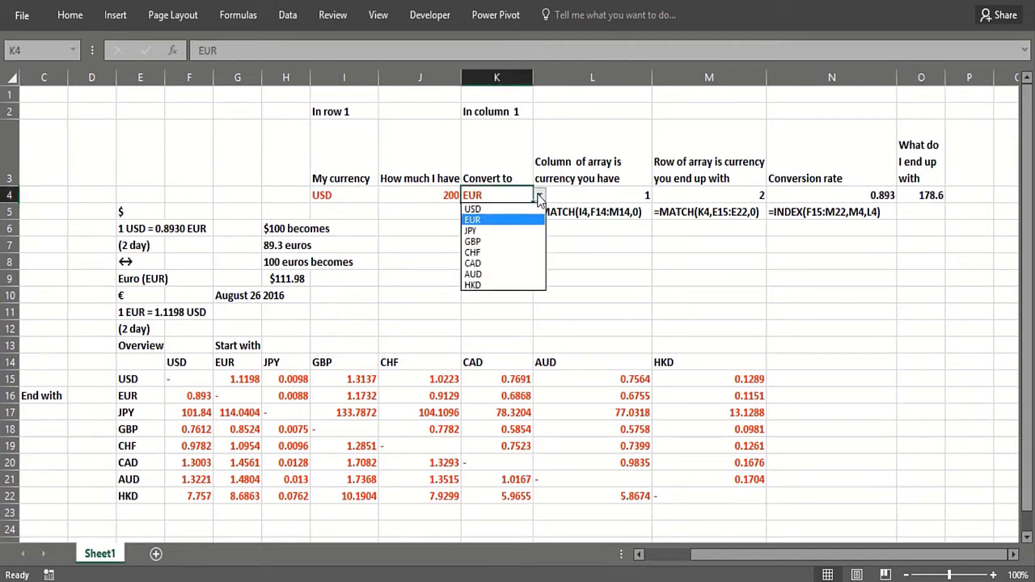
left_click(502, 231)
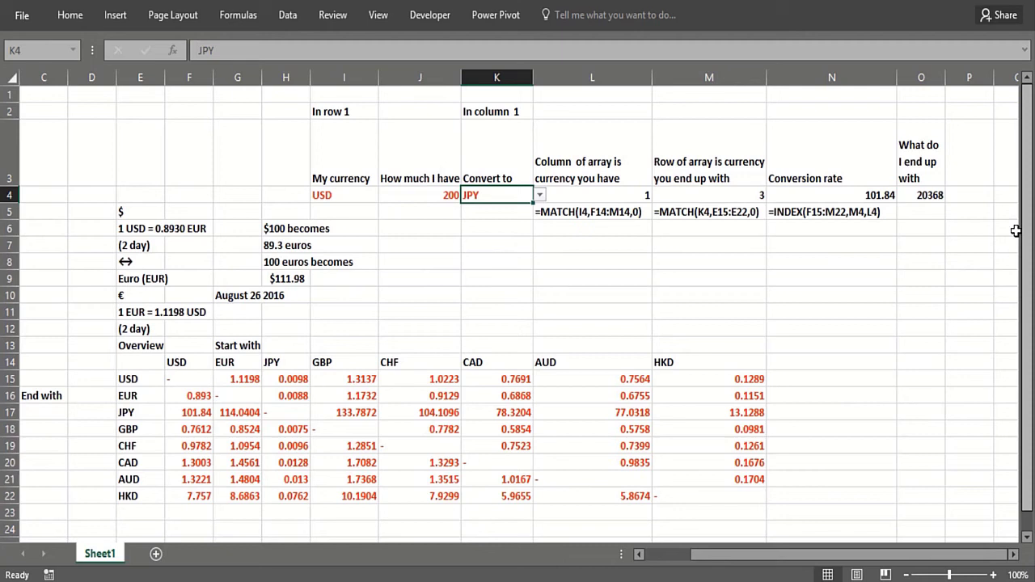
left_click(919, 195)
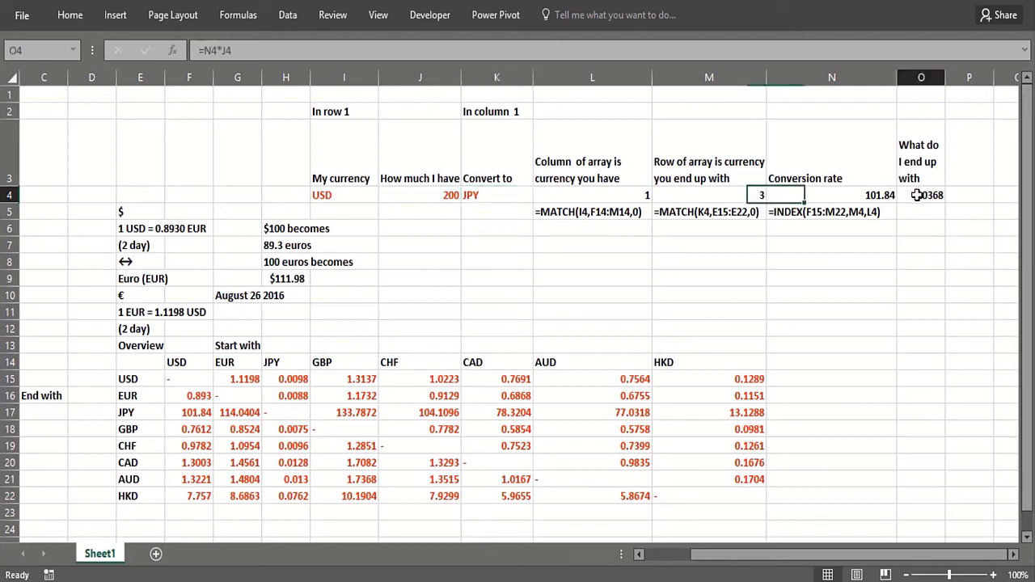
left_click(726, 238)
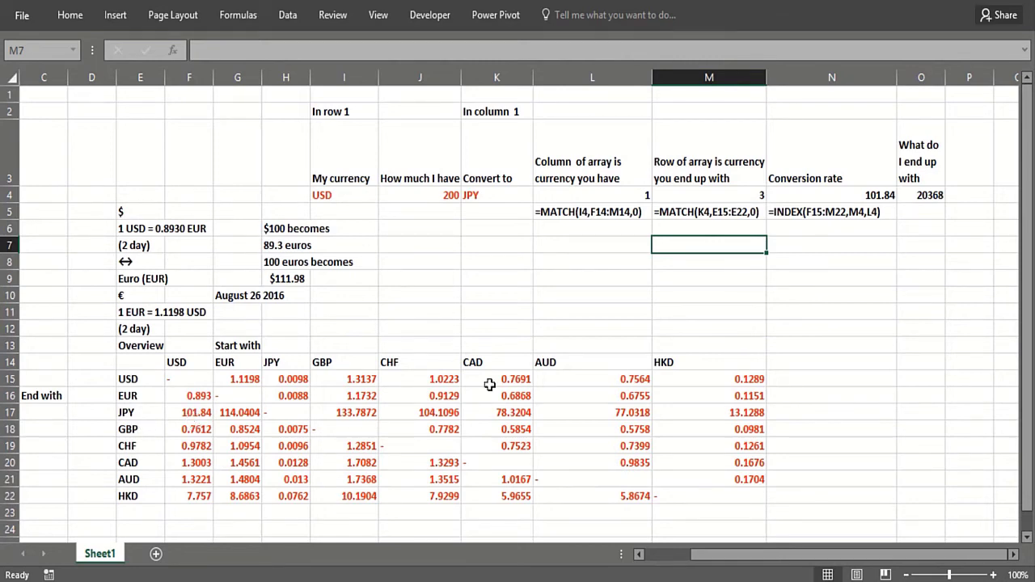
left_click(704, 278)
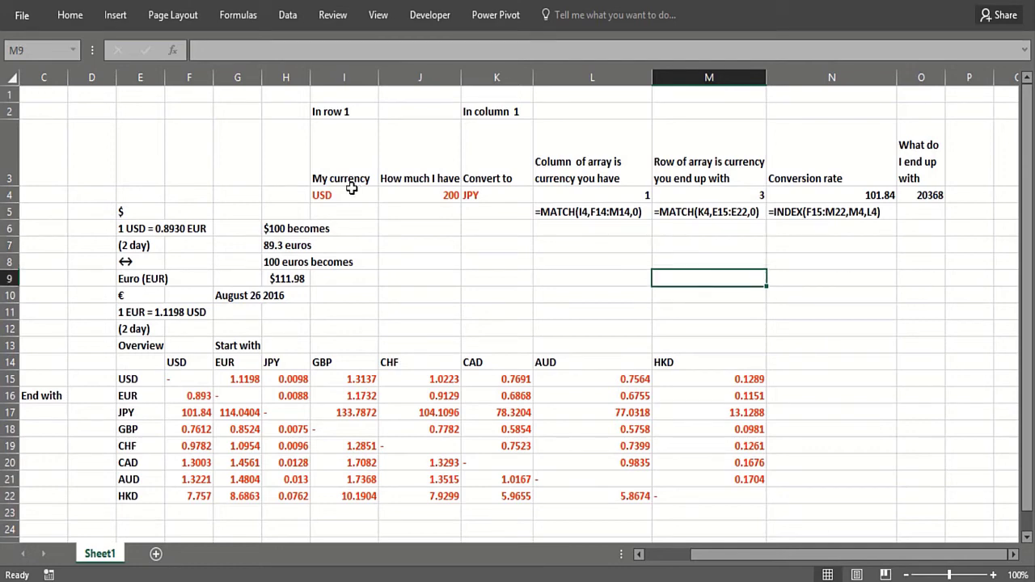
- Set I4 to JPY and K4 back to USD, giving rate 0.0098 and 1.96
left_click(351, 192)
left_click(385, 195)
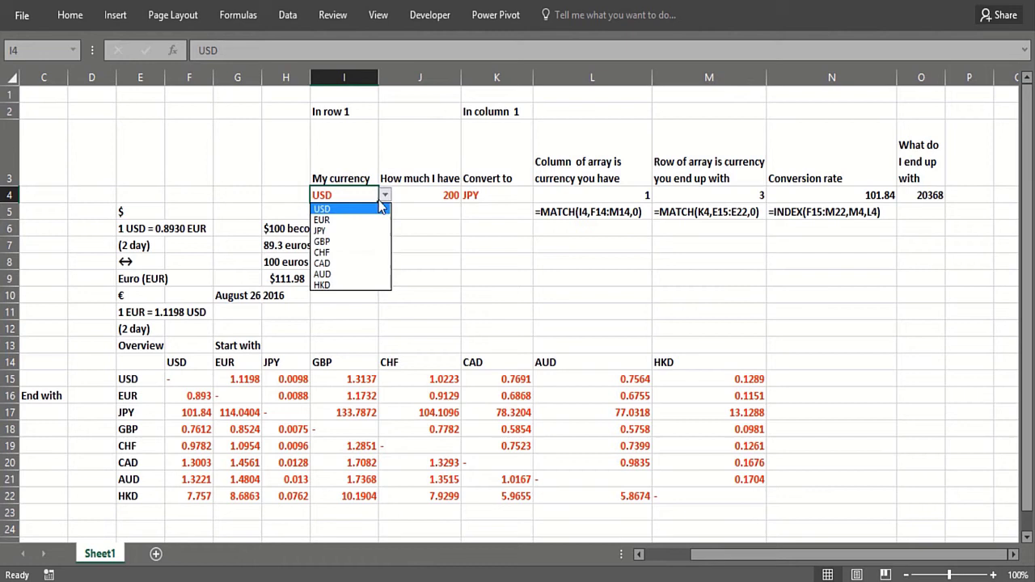
left_click(357, 230)
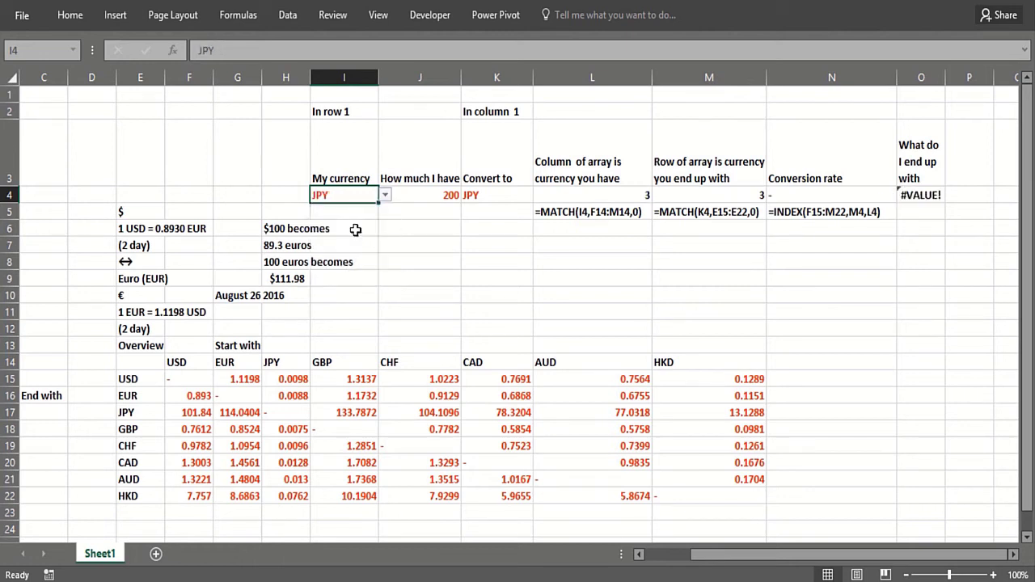
left_click(518, 199)
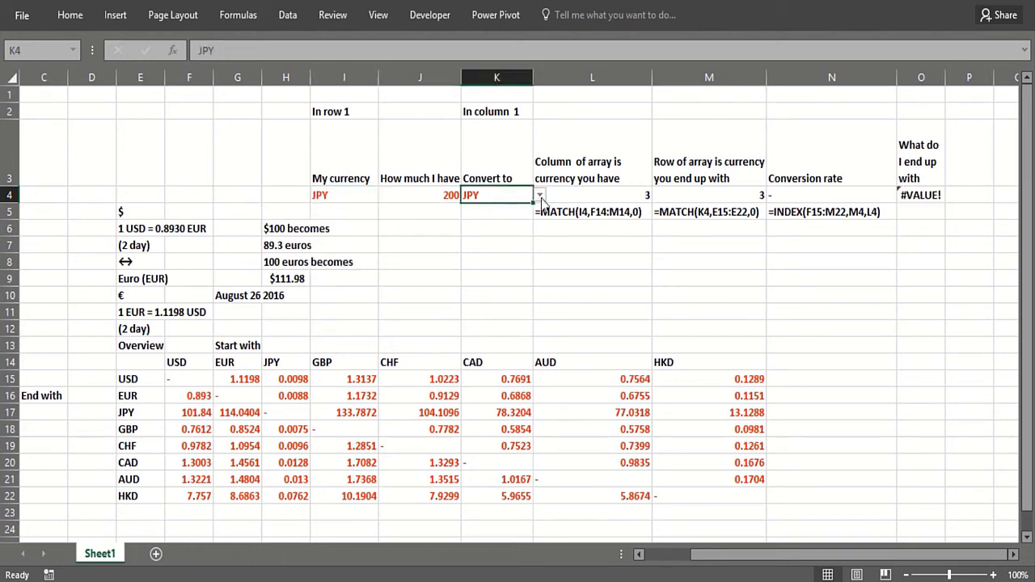
left_click(540, 195)
left_click(519, 212)
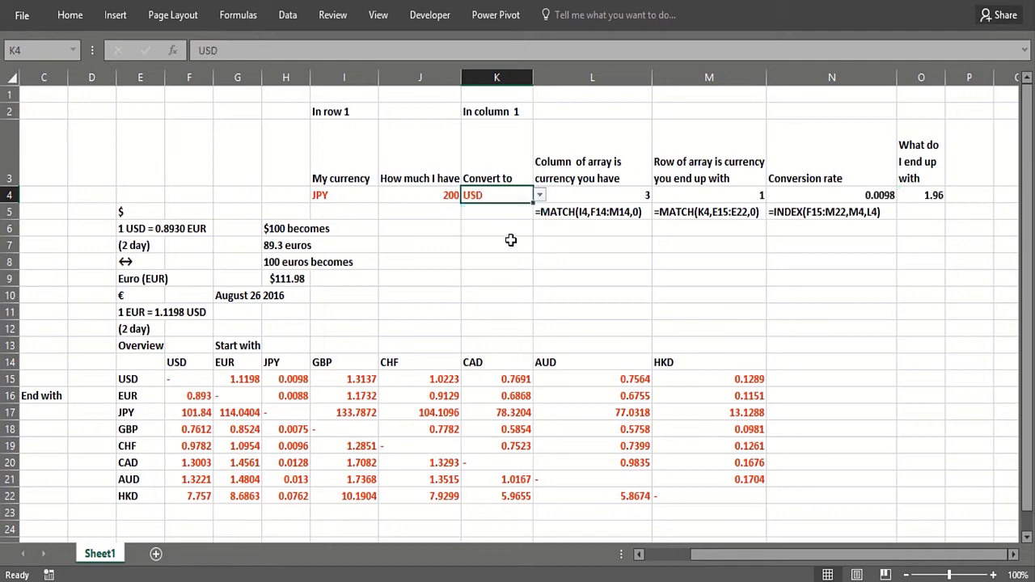
- Click an empty cell to deselect the Convert to currency cell and leave the converter as is
left_click(503, 260)
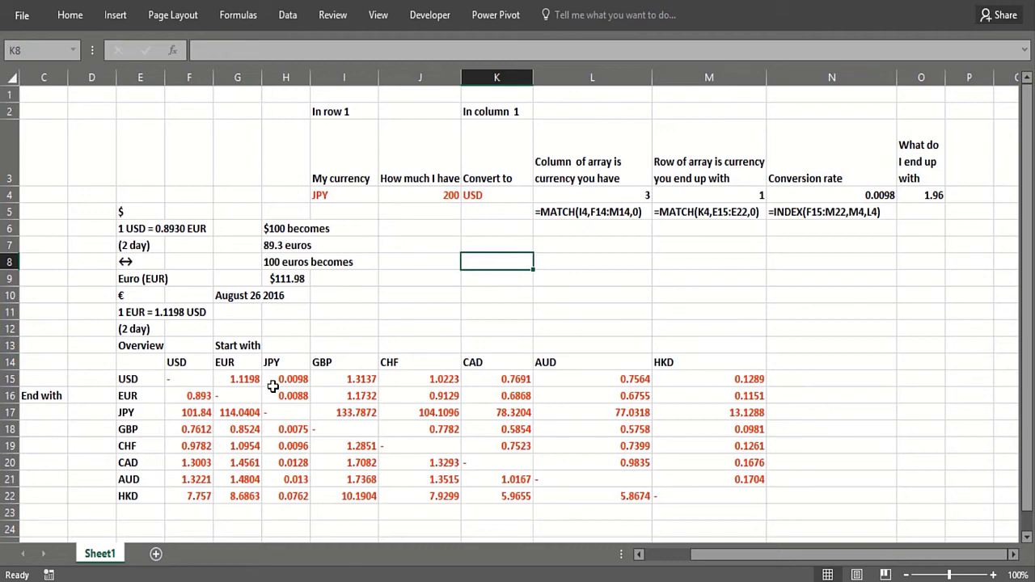
left_click(426, 261)
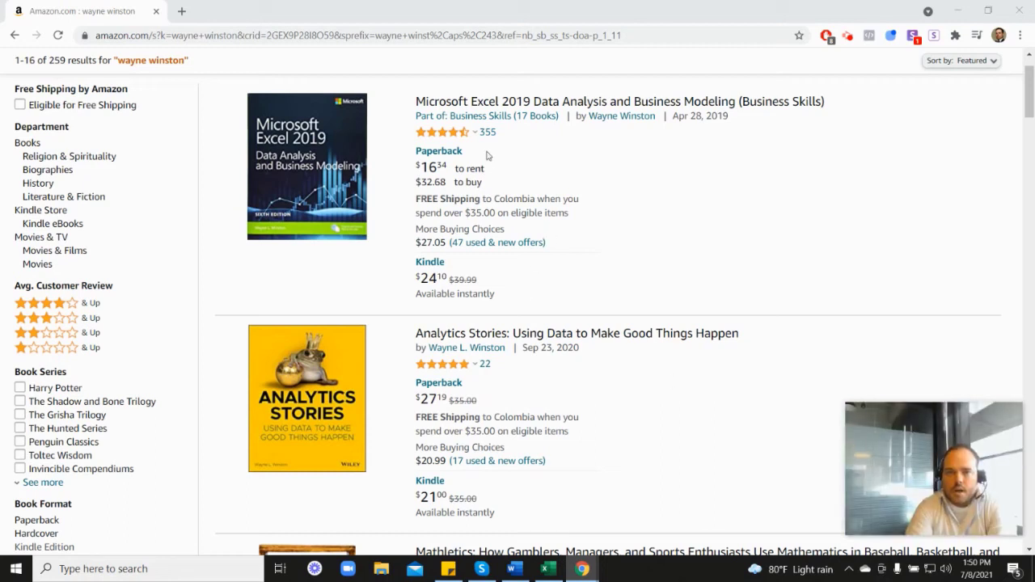
mouse_move(444, 140)
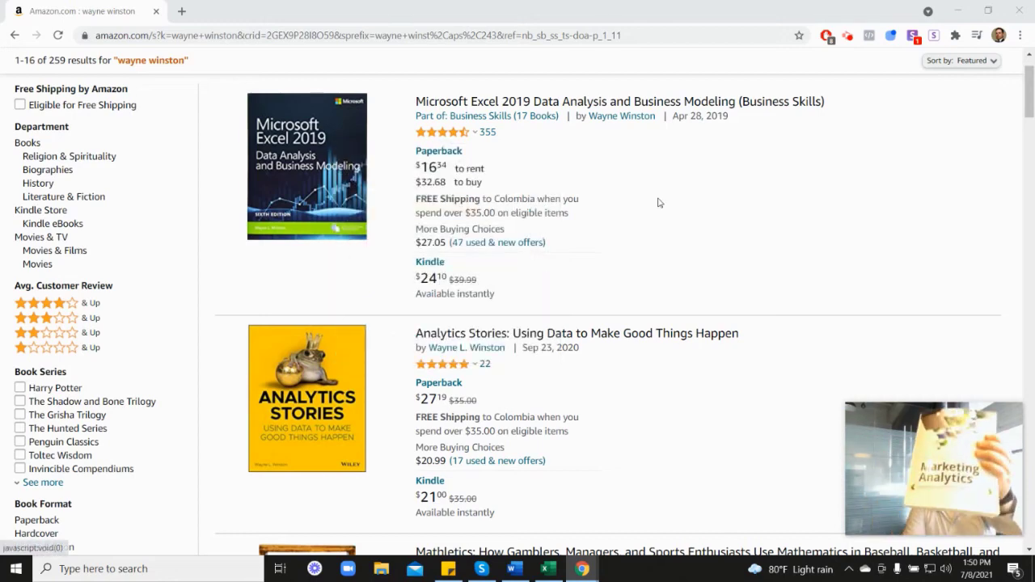
scroll(942, 285, "down", 3)
scroll(828, 400, "down", 4)
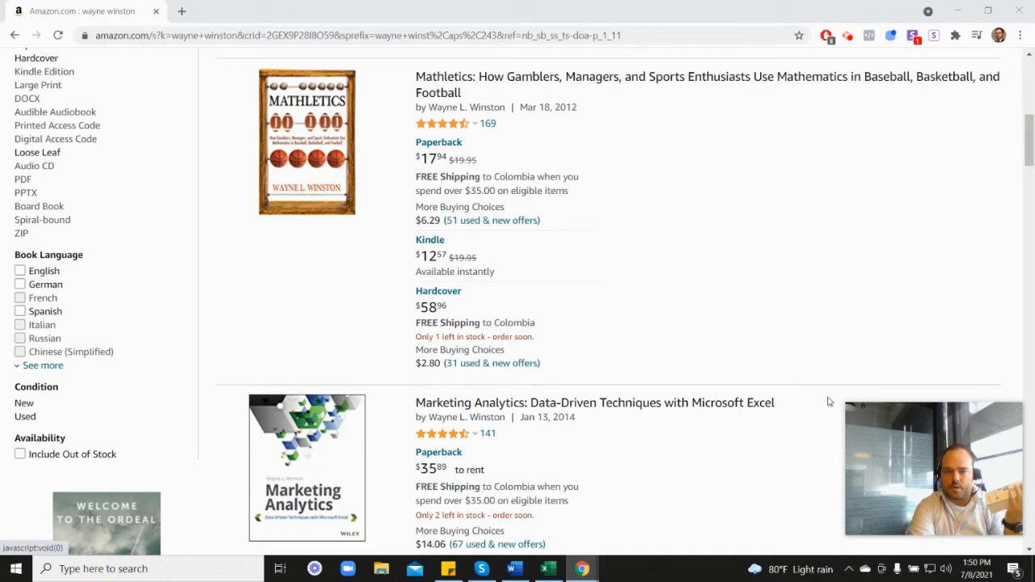
mouse_move(457, 305)
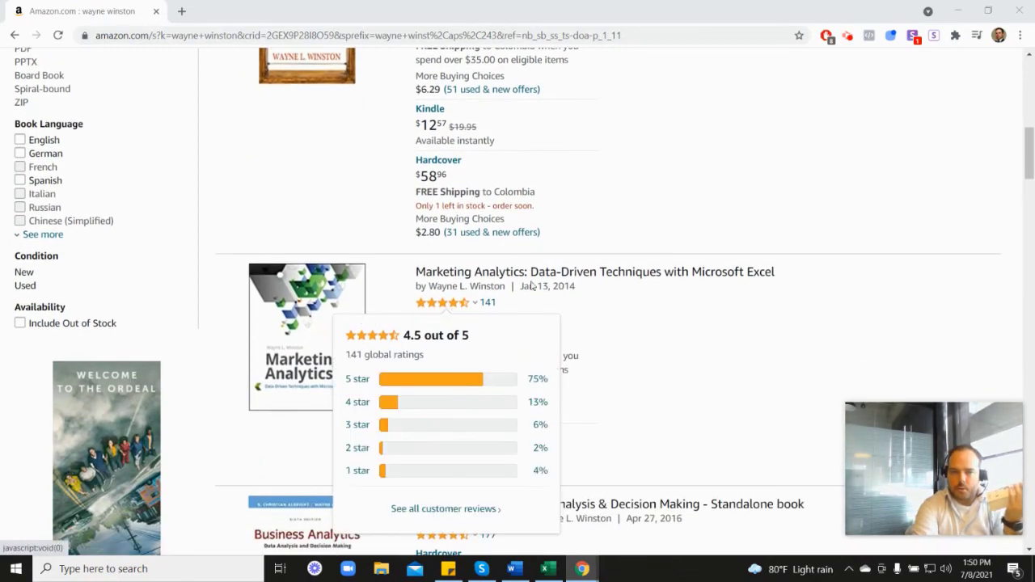
scroll(603, 307, "up", 5)
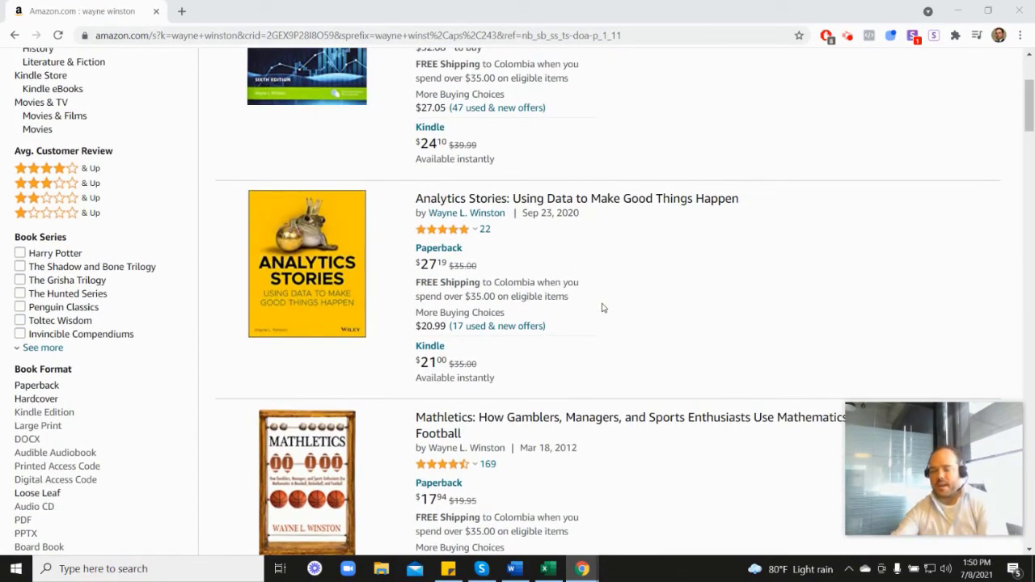